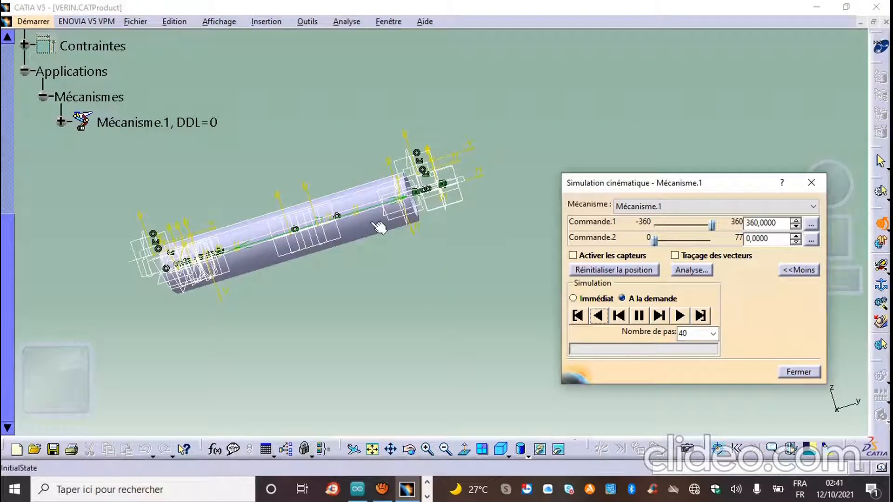
Step: Show the hidden tube again and play the kinematic simulation of Mécanisme.1 forward and backward to move the rod
{"action": "right_click", "coordinate": [371, 223]}
{"action": "left_click", "coordinate": [412, 263]}
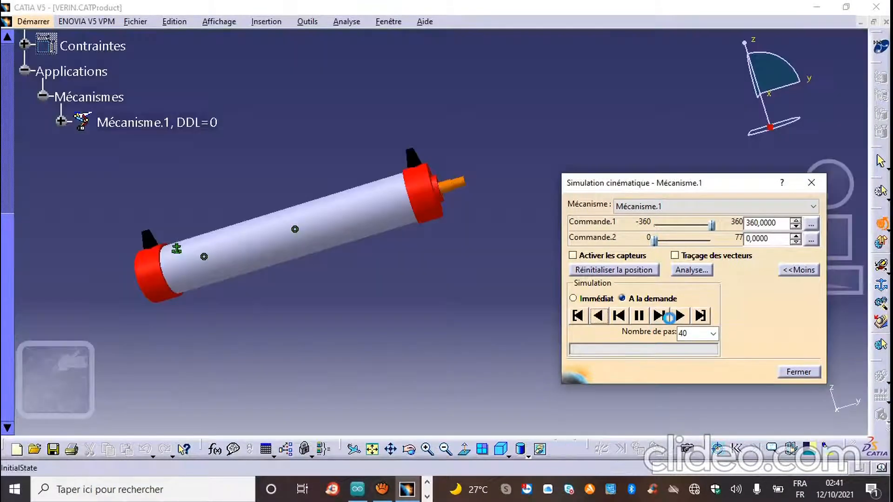
{"action": "left_click", "coordinate": [680, 316]}
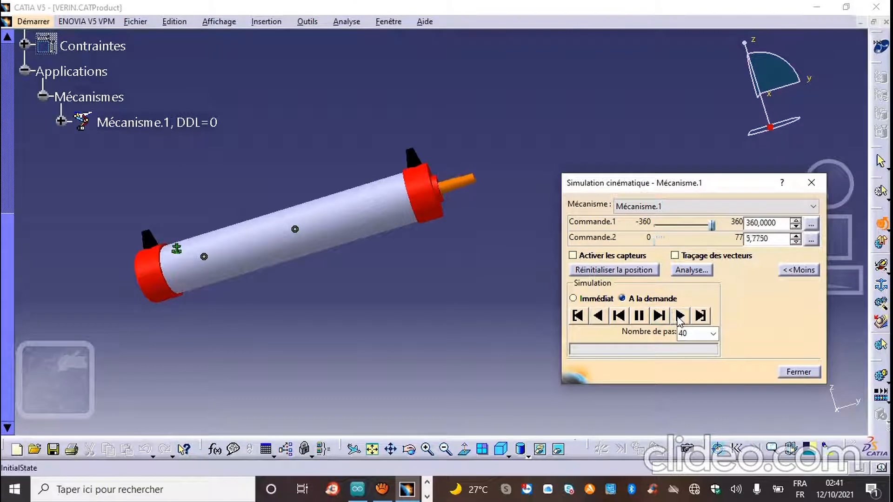
{"action": "left_click", "coordinate": [600, 315]}
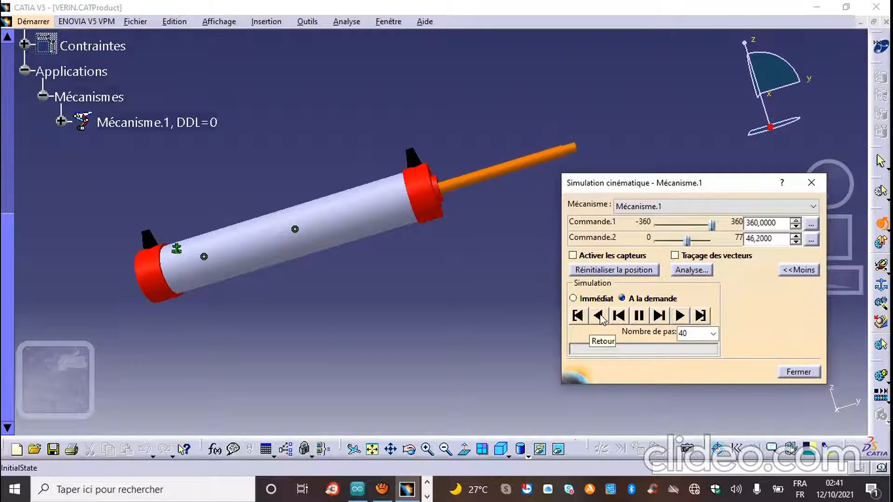
{"action": "left_click", "coordinate": [599, 316]}
{"action": "left_click", "coordinate": [679, 317]}
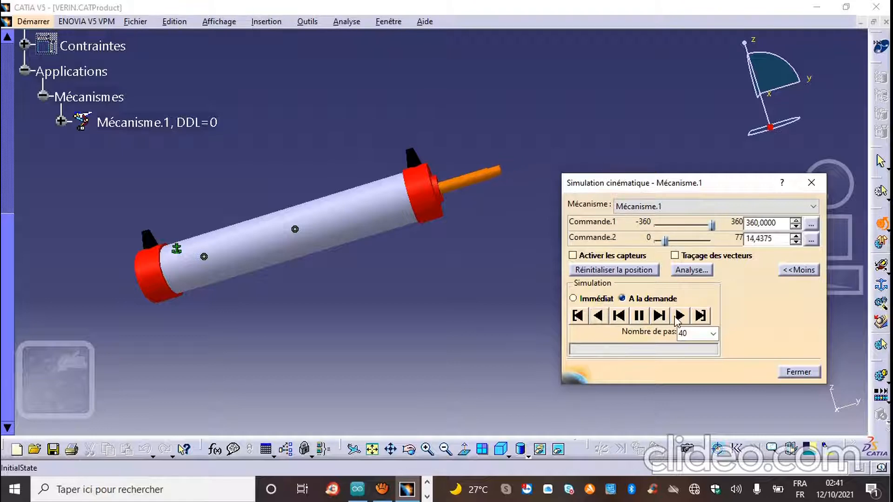
{"action": "left_click", "coordinate": [678, 317]}
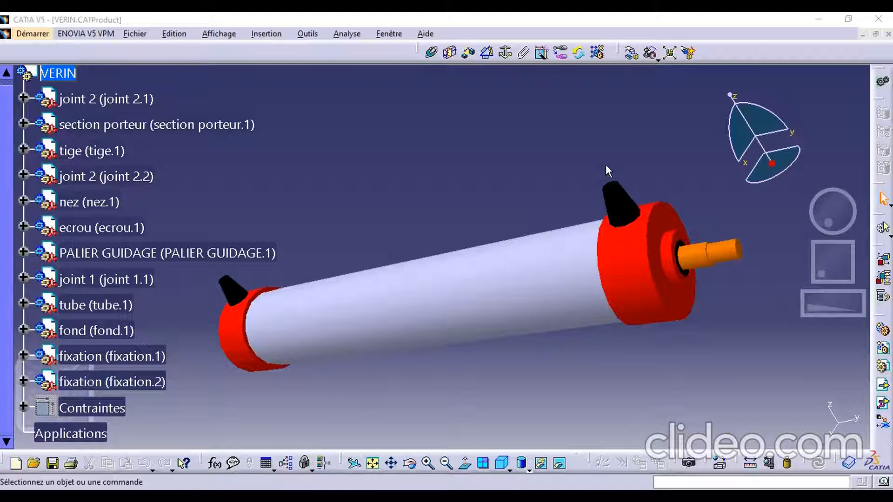
Step: Leave the VERIN assembly view, bring up the tige part full size and open its sketch Esquisse.1
{"action": "middle_click_drag", "start_coordinate": [645, 180], "coordinate": [606, 191]}
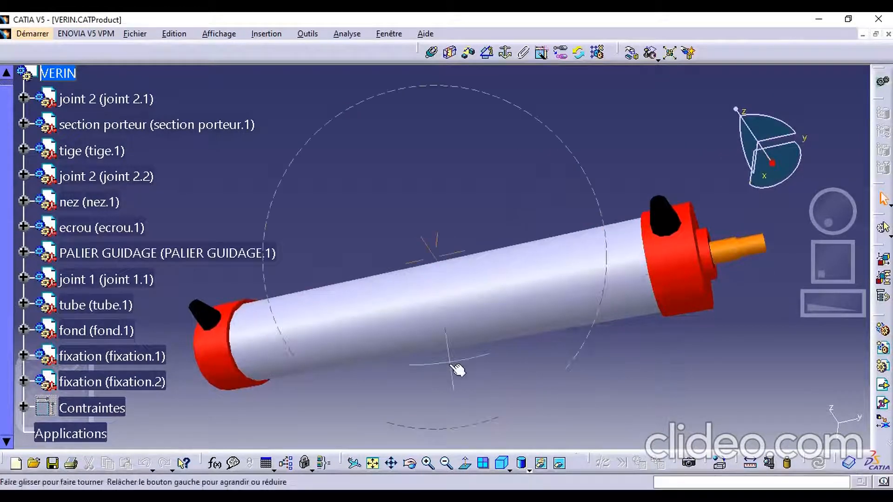
{"action": "middle_click_drag", "start_coordinate": [449, 364], "coordinate": [416, 304]}
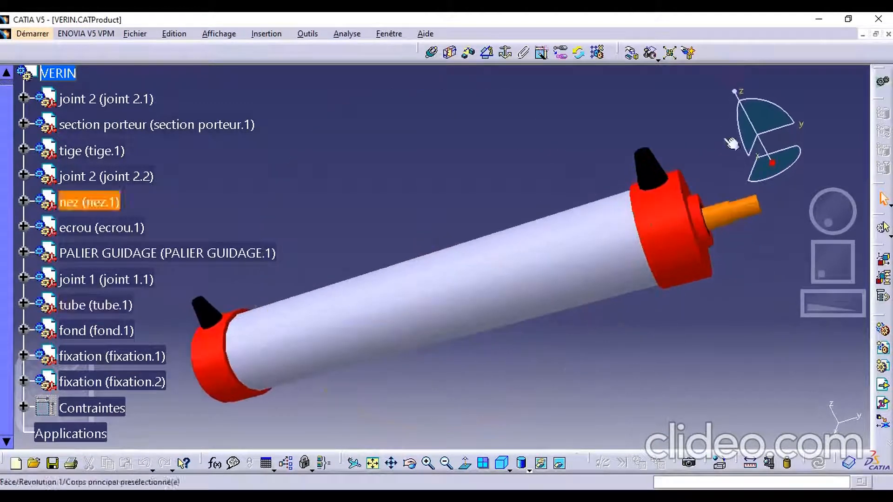
{"action": "left_click", "coordinate": [876, 35]}
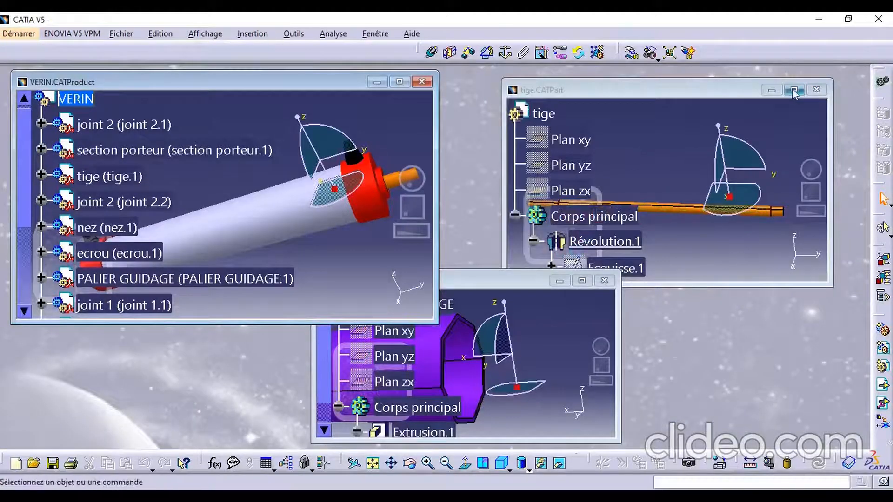
{"action": "left_click", "coordinate": [794, 90]}
{"action": "left_click", "coordinate": [794, 90]}
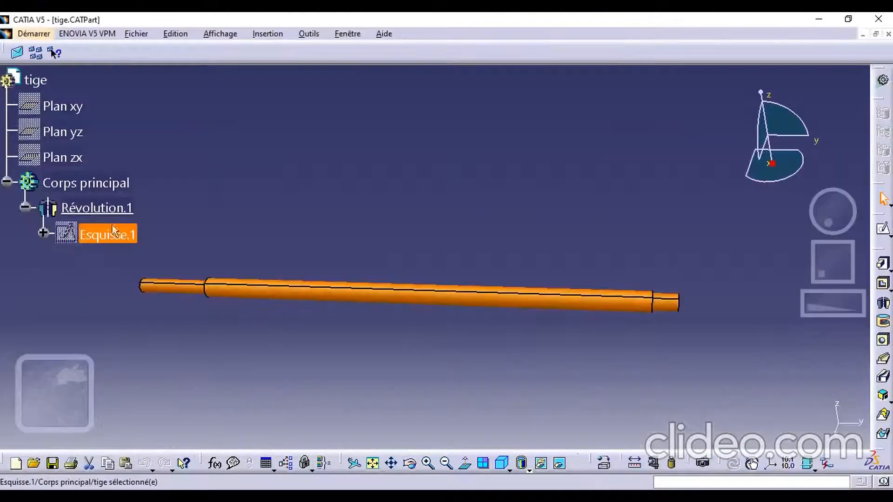
{"action": "double_click", "coordinate": [93, 235]}
{"action": "double_click", "coordinate": [111, 236]}
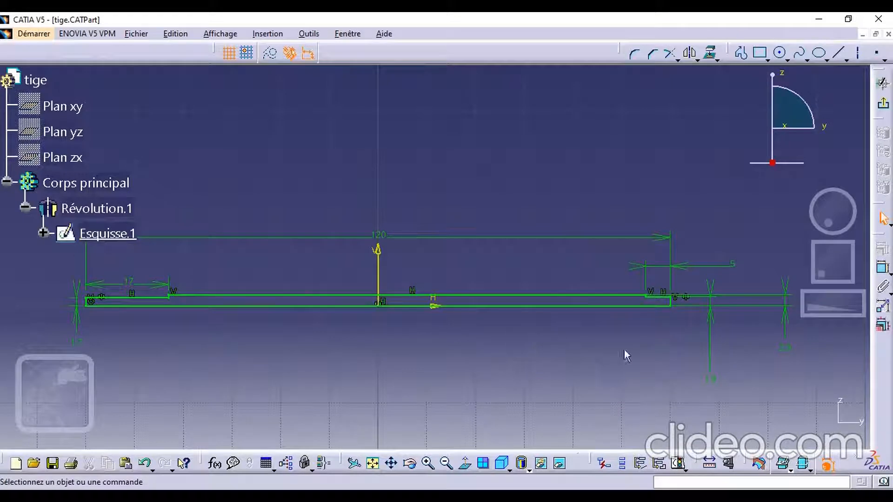
Step: Move the 2.3 radius dimension closer to the rod profile, review the rod's dimensions and exit the sketch
{"action": "middle_click_drag", "start_coordinate": [747, 354], "coordinate": [681, 345]}
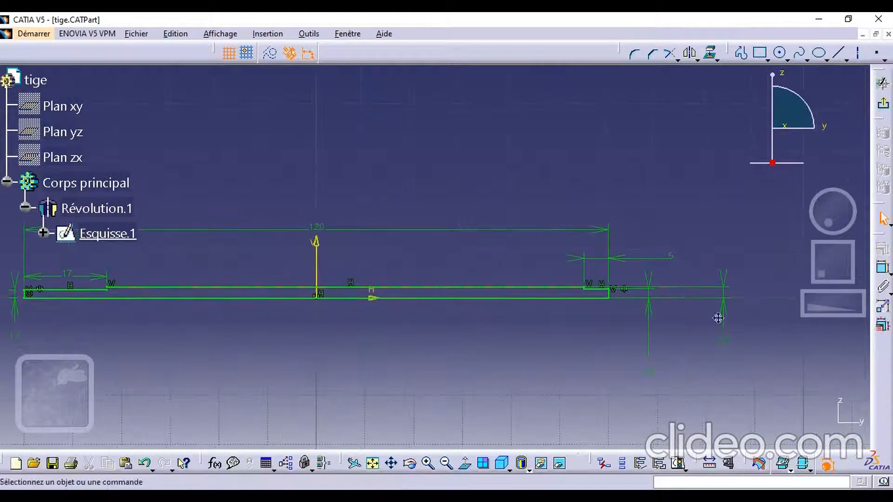
{"action": "left_click", "coordinate": [724, 308]}
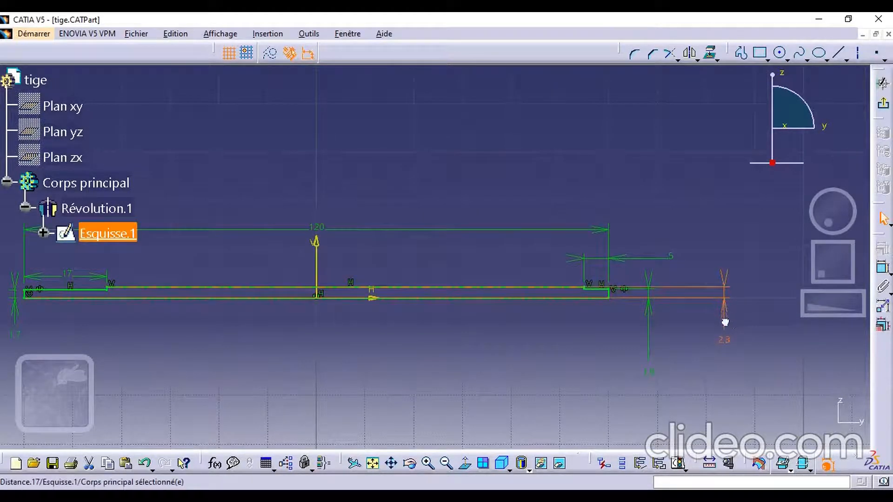
{"action": "left_click_drag", "start_coordinate": [747, 322], "coordinate": [693, 318]}
{"action": "middle_click_drag", "start_coordinate": [478, 312], "coordinate": [524, 312]}
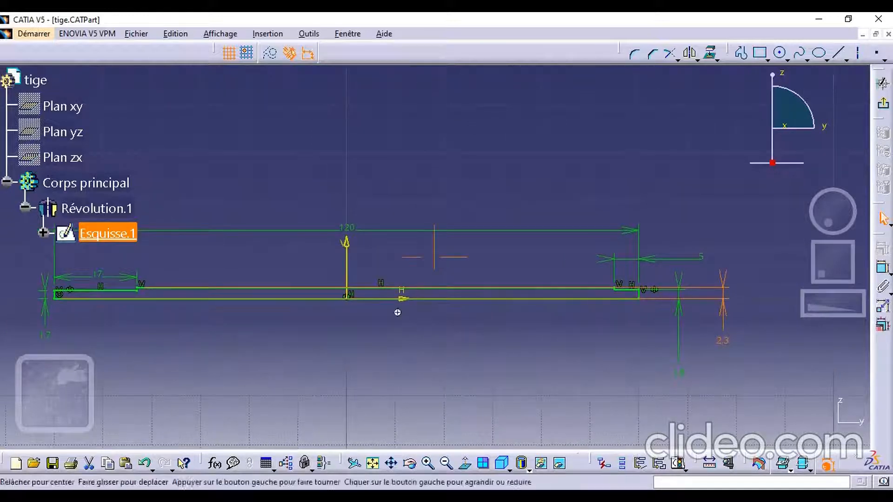
{"action": "mouse_move", "coordinate": [400, 319]}
{"action": "middle_mouse_down"}
{"action": "mouse_move", "coordinate": [460, 323]}
{"action": "mouse_move", "coordinate": [452, 330]}
{"action": "mouse_move", "coordinate": [453, 318]}
{"action": "middle_mouse_up"}
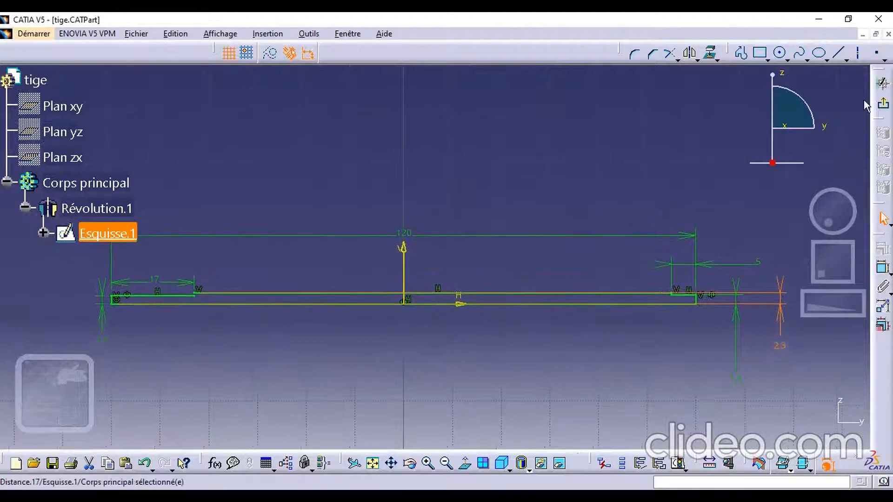
{"action": "left_click", "coordinate": [883, 104]}
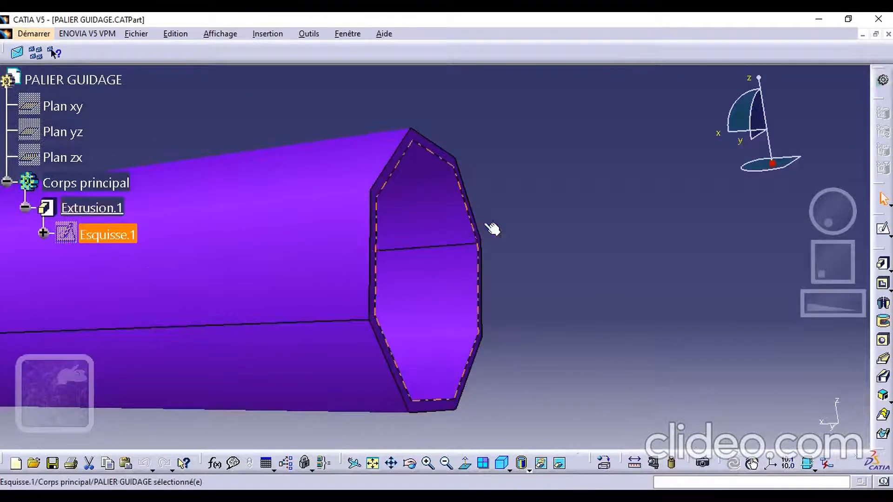
Step: Open the PALIER GUIDAGE part's sketch Esquisse.1, examine the radii of its two concentric circles and exit it
{"action": "middle_click_drag", "start_coordinate": [512, 204], "coordinate": [551, 328]}
{"action": "middle_click_drag", "start_coordinate": [333, 292], "coordinate": [495, 316]}
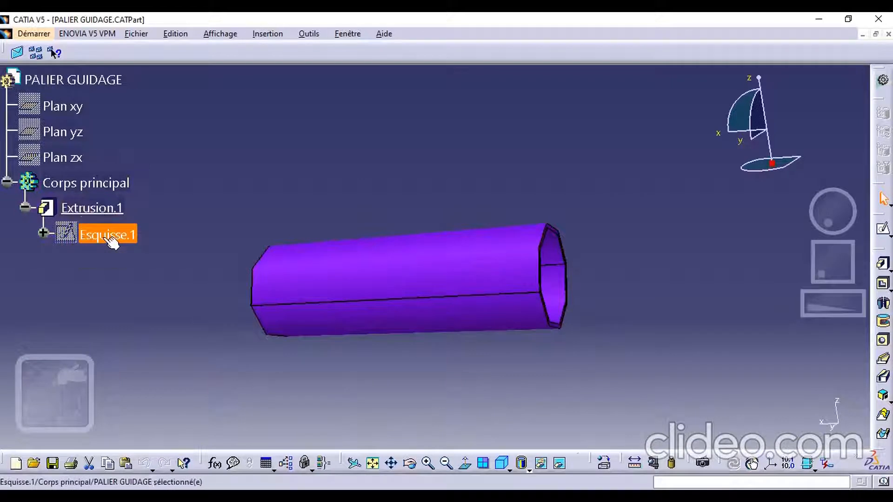
{"action": "double_click", "coordinate": [106, 236]}
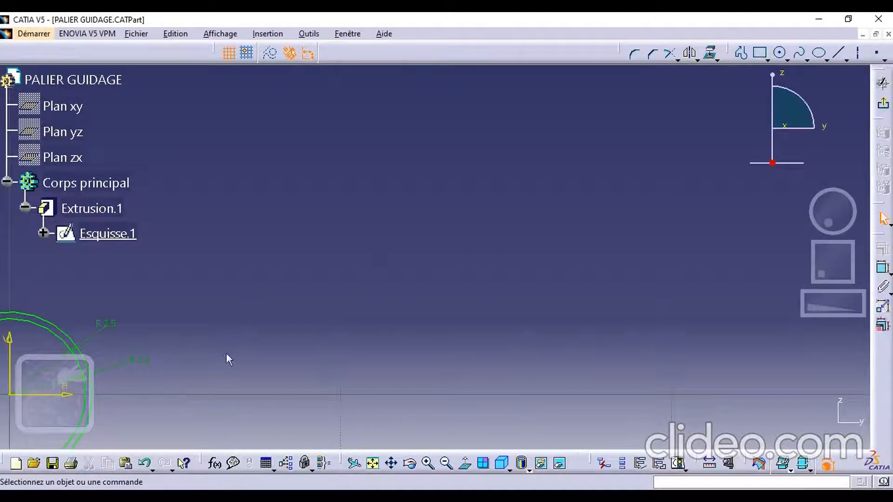
{"action": "mouse_move", "coordinate": [226, 353]}
{"action": "middle_mouse_down"}
{"action": "mouse_move", "coordinate": [332, 328]}
{"action": "mouse_move", "coordinate": [598, 237]}
{"action": "mouse_move", "coordinate": [530, 316]}
{"action": "mouse_move", "coordinate": [618, 284]}
{"action": "middle_mouse_up"}
{"action": "left_click", "coordinate": [631, 316]}
{"action": "mouse_move", "coordinate": [624, 315]}
{"action": "middle_mouse_down"}
{"action": "mouse_move", "coordinate": [632, 317]}
{"action": "mouse_move", "coordinate": [639, 269]}
{"action": "mouse_move", "coordinate": [631, 262]}
{"action": "mouse_move", "coordinate": [569, 306]}
{"action": "middle_mouse_up"}
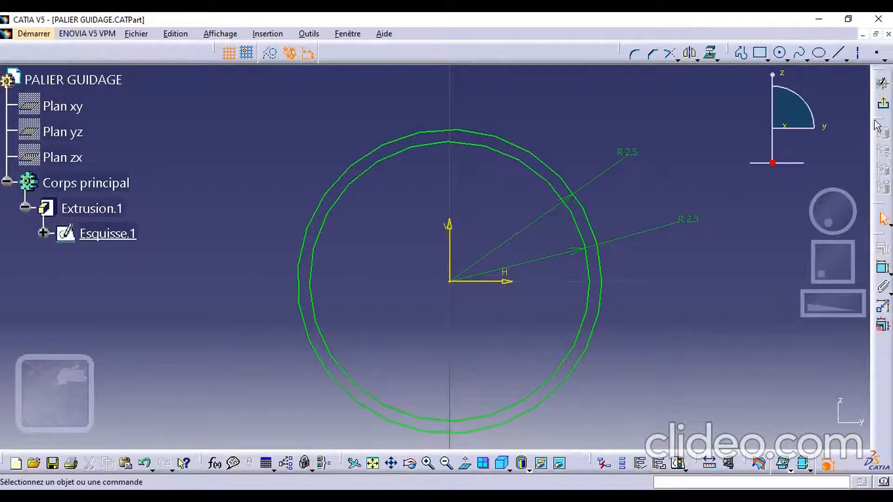
{"action": "left_click", "coordinate": [884, 104]}
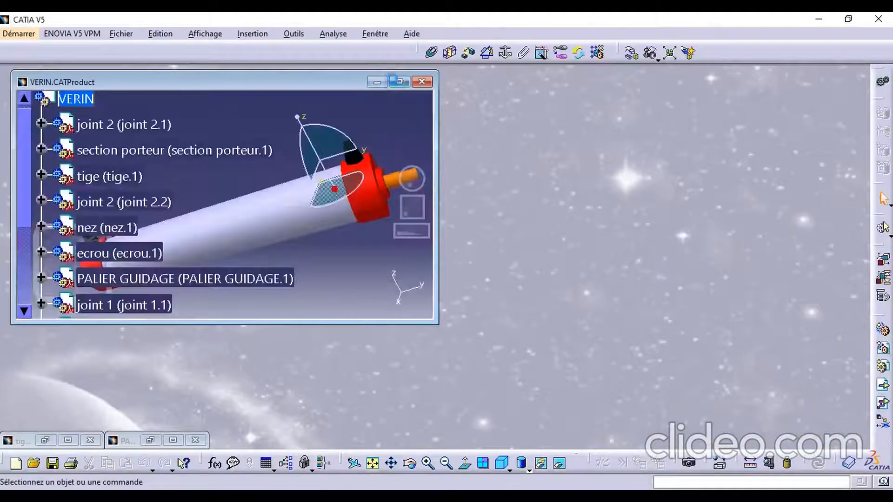
Step: Bring the VERIN.CATProduct assembly back to full size and switch to the DMU Kinematics workbench
{"action": "left_click", "coordinate": [400, 83]}
{"action": "middle_click_drag", "start_coordinate": [475, 160], "coordinate": [375, 371]}
{"action": "left_click", "coordinate": [31, 36]}
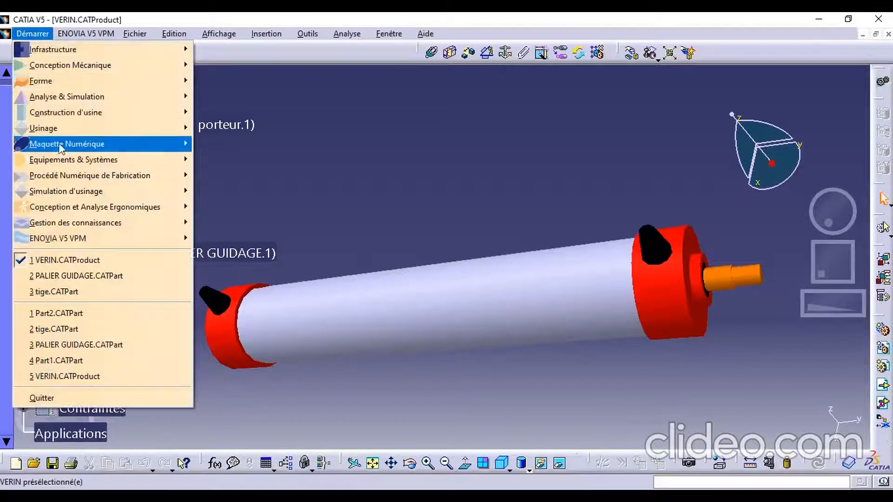
{"action": "mouse_move", "coordinate": [60, 145]}
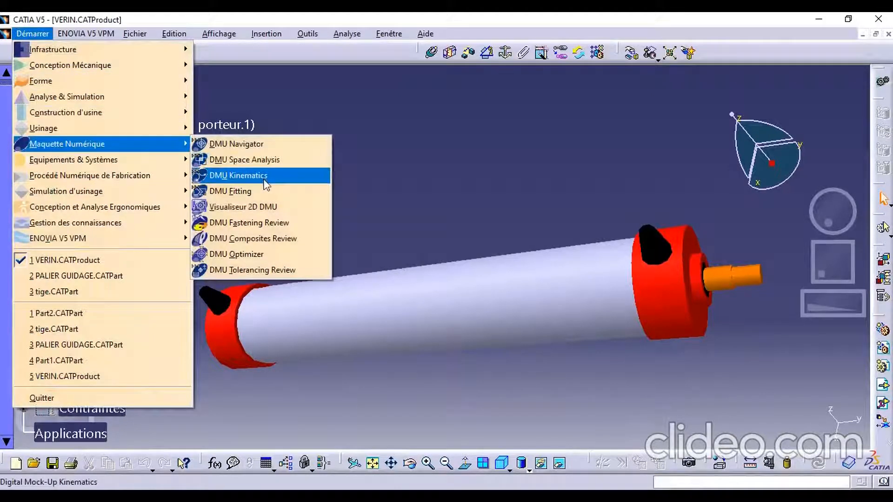
{"action": "left_click", "coordinate": [239, 176]}
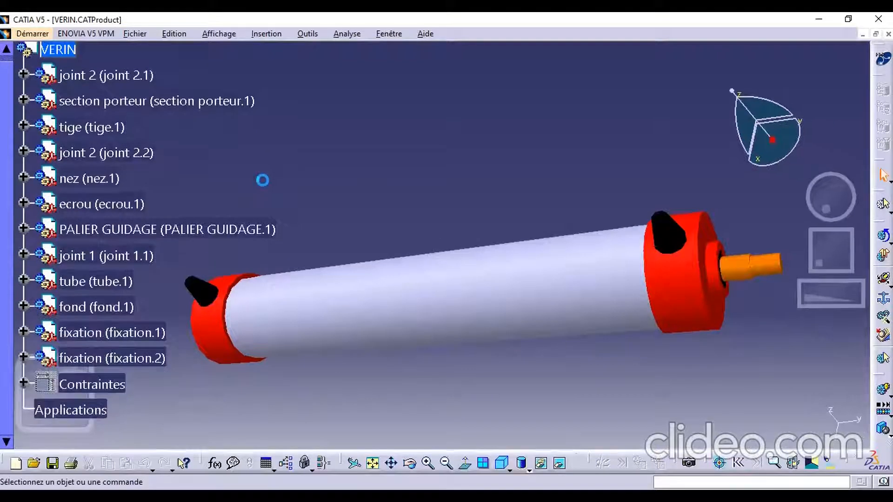
Step: Start a Rigid joint and create a new mechanism for it, keeping the proposed name
{"action": "middle_click_drag", "start_coordinate": [562, 265], "coordinate": [550, 313]}
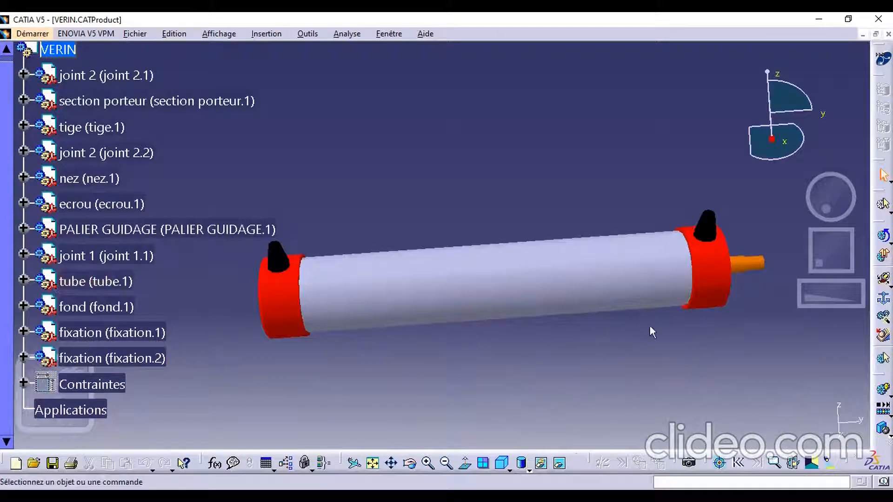
{"action": "middle_click_drag", "start_coordinate": [650, 329], "coordinate": [578, 333]}
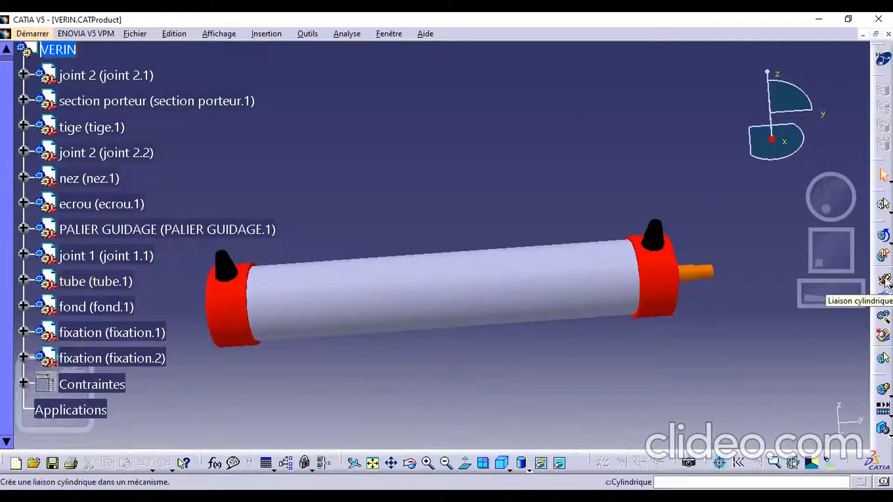
{"action": "left_click", "coordinate": [887, 285]}
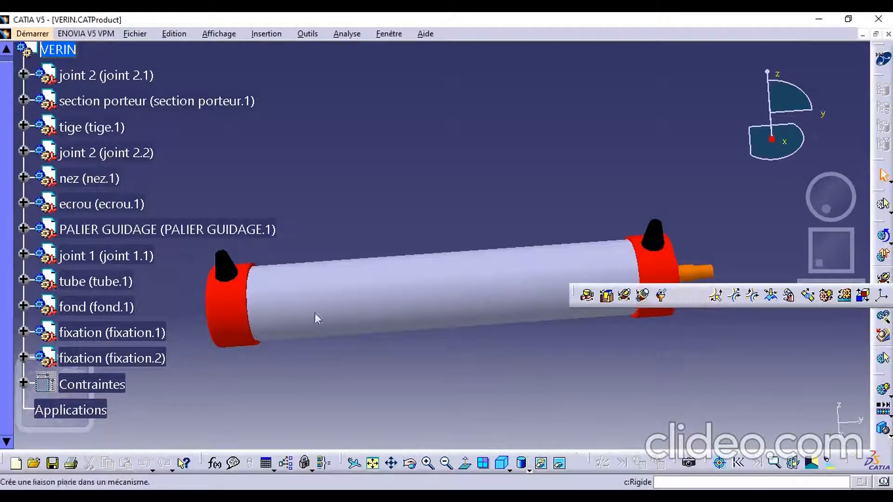
{"action": "left_click", "coordinate": [678, 296]}
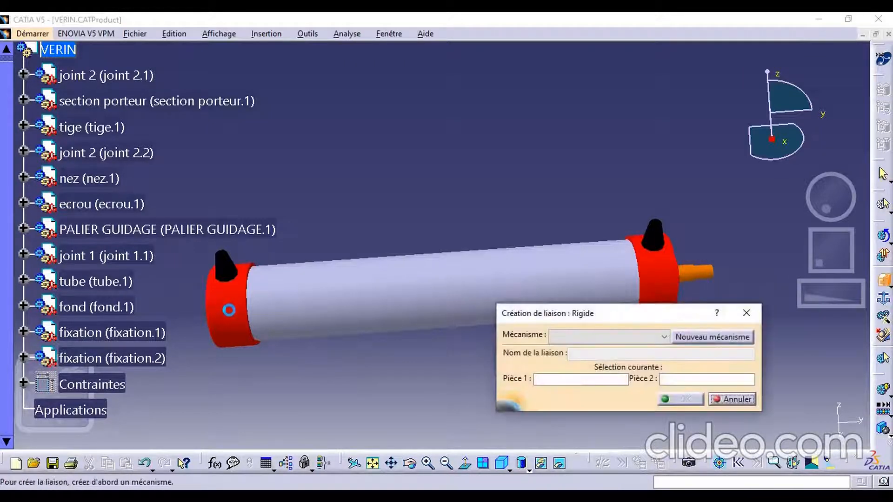
{"action": "left_click", "coordinate": [661, 336]}
{"action": "left_click", "coordinate": [631, 336]}
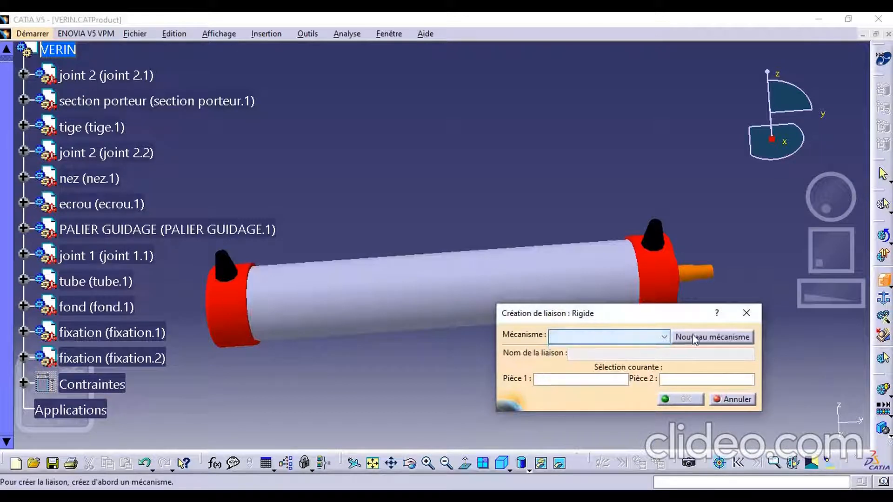
{"action": "left_click", "coordinate": [696, 336]}
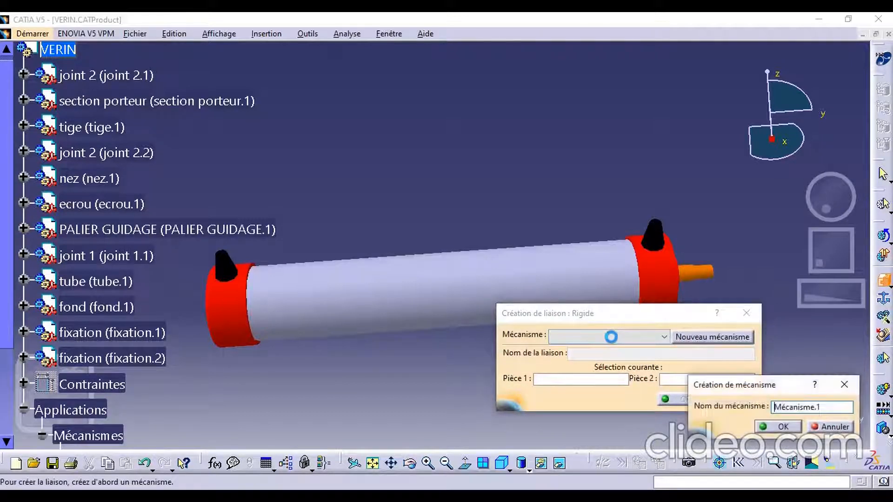
{"action": "left_click", "coordinate": [786, 426]}
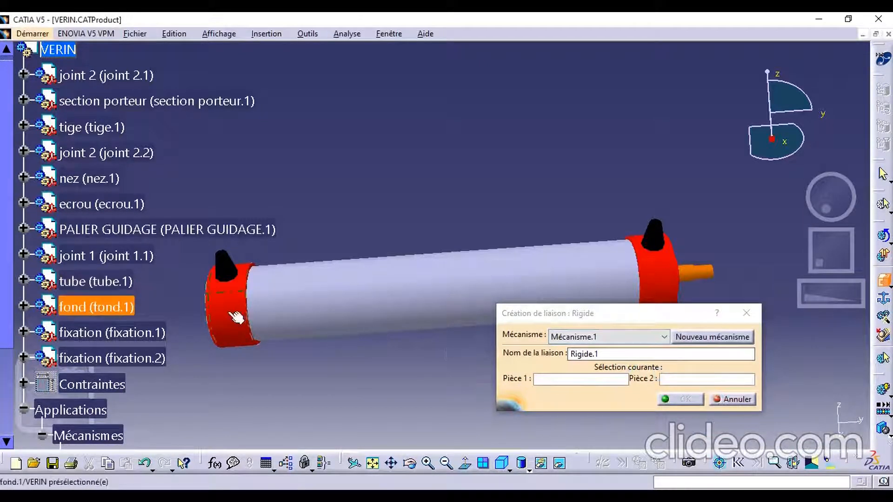
Step: Create the rigid joint with fixation.2 as the first part and fond.1 as the second part
{"action": "middle_click_drag", "start_coordinate": [246, 343], "coordinate": [397, 290]}
{"action": "middle_click", "coordinate": [344, 307]}
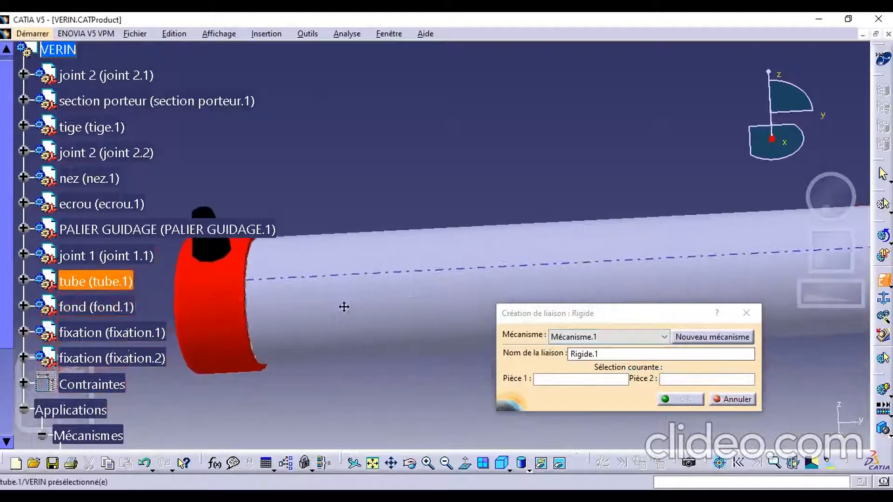
{"action": "middle_click_drag", "start_coordinate": [232, 286], "coordinate": [244, 326]}
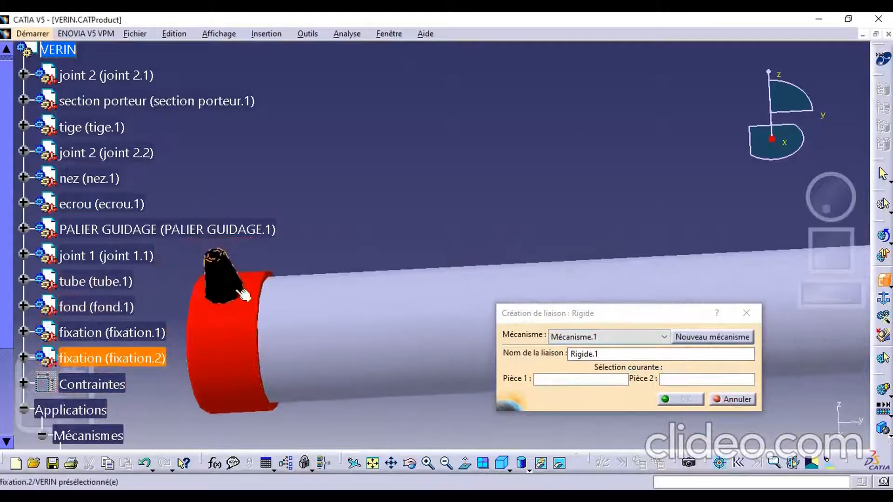
{"action": "left_click", "coordinate": [242, 294]}
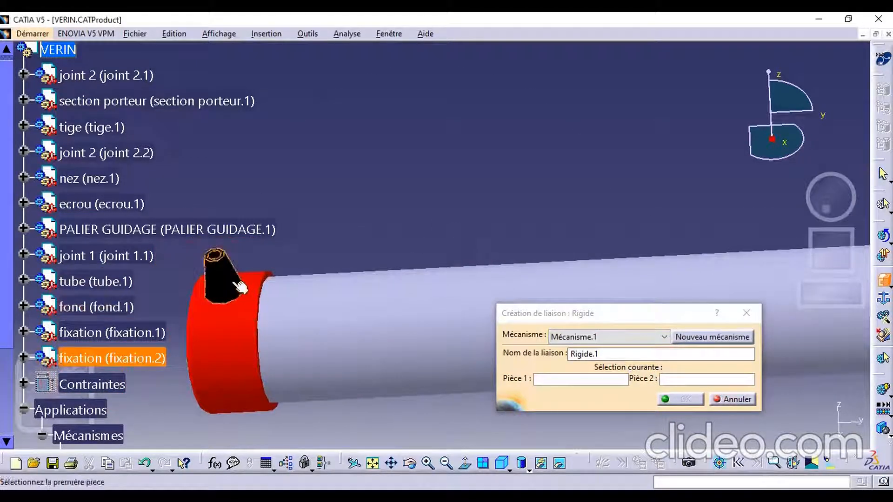
{"action": "left_click", "coordinate": [241, 345]}
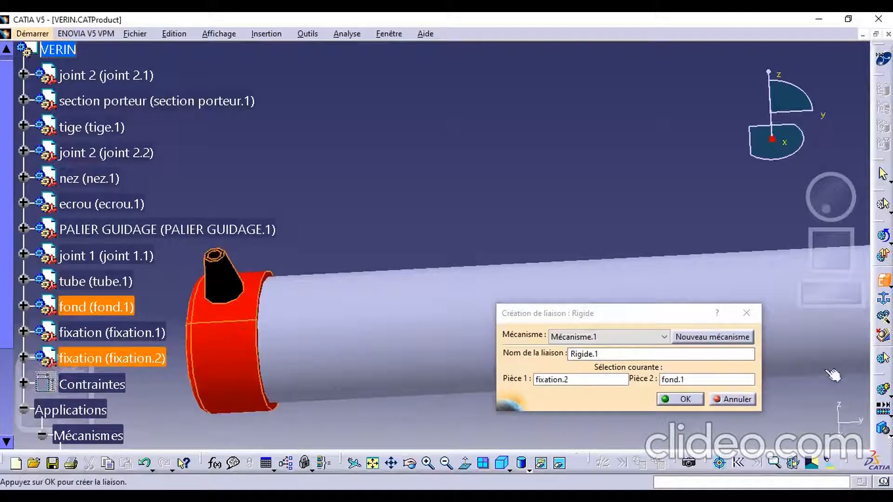
{"action": "left_click", "coordinate": [686, 400]}
{"action": "left_click", "coordinate": [686, 400]}
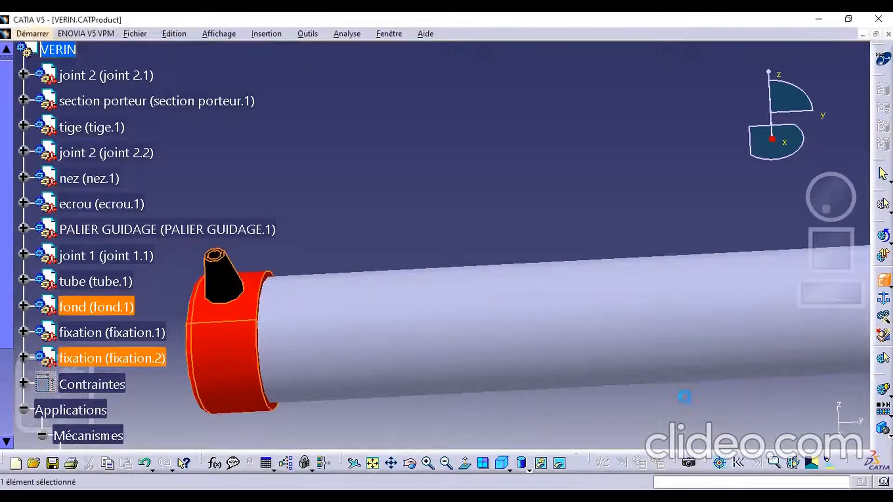
{"action": "middle_click_drag", "start_coordinate": [623, 320], "coordinate": [433, 313]}
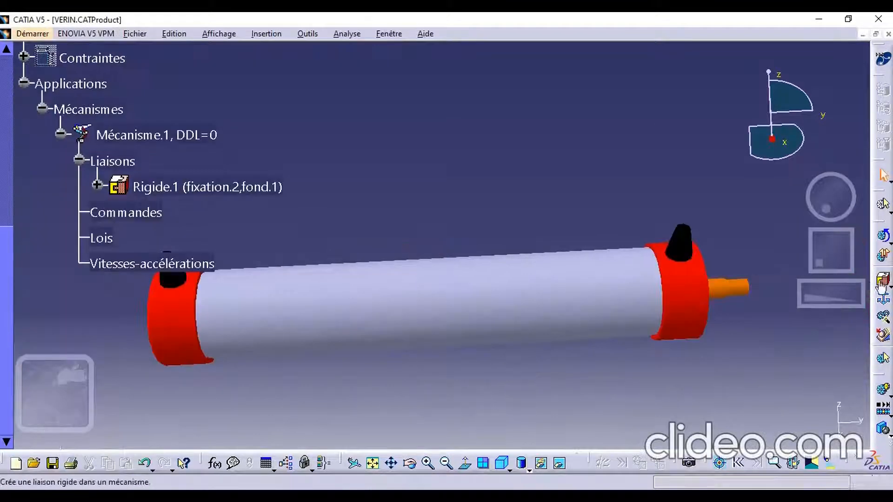
Step: Create a rigid joint with fixation.1 as the first part and nez.1 as the second part
{"action": "left_click", "coordinate": [885, 282]}
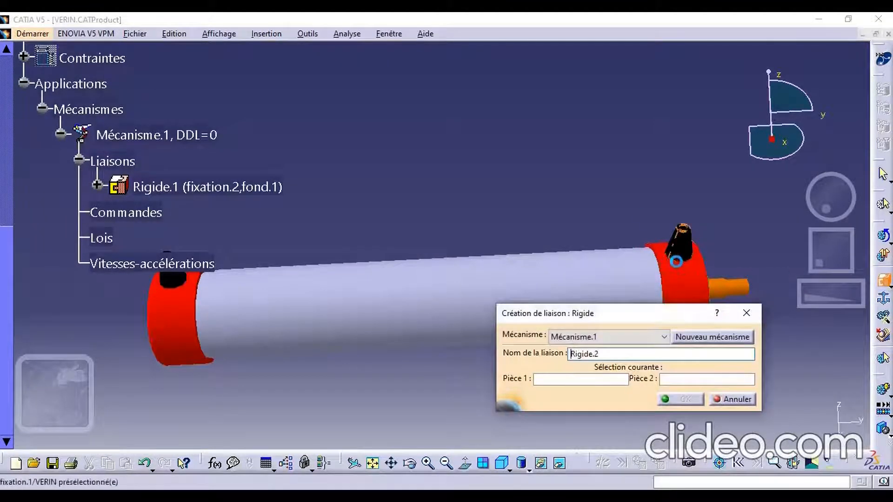
{"action": "middle_click_drag", "start_coordinate": [675, 260], "coordinate": [635, 175]}
{"action": "left_click", "coordinate": [649, 165]}
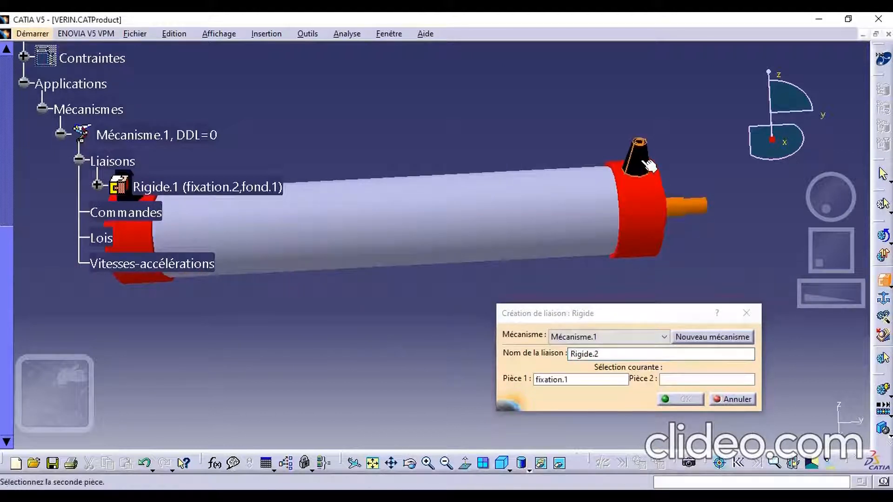
{"action": "left_click", "coordinate": [644, 214]}
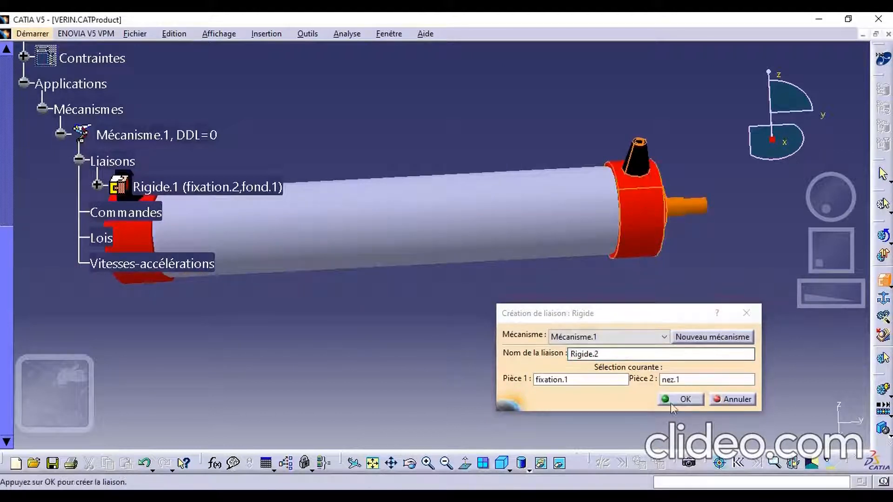
{"action": "left_click", "coordinate": [686, 400]}
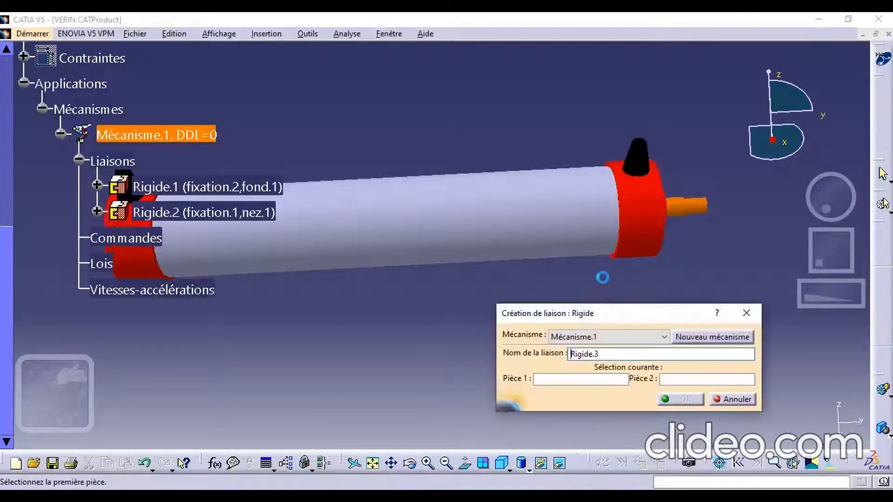
Step: Create a rigid joint with nez.1 as the first part and tube.1 as the second part
{"action": "left_click", "coordinate": [647, 217]}
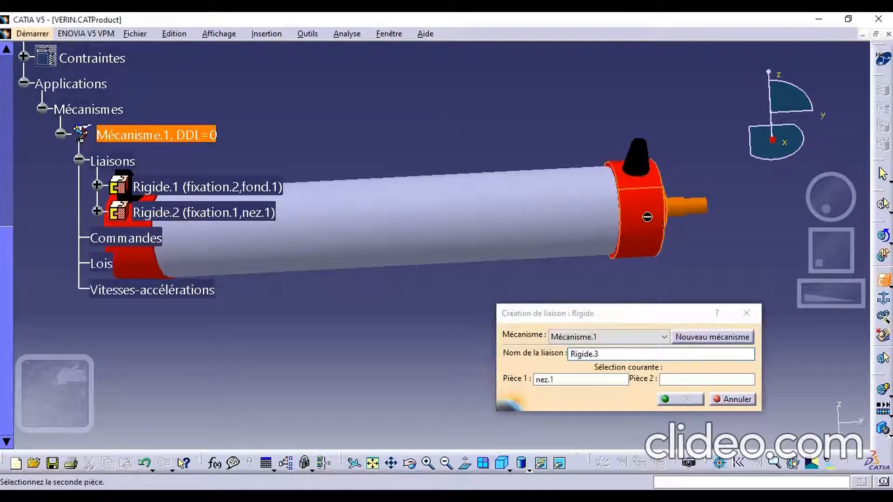
{"action": "left_click", "coordinate": [576, 225]}
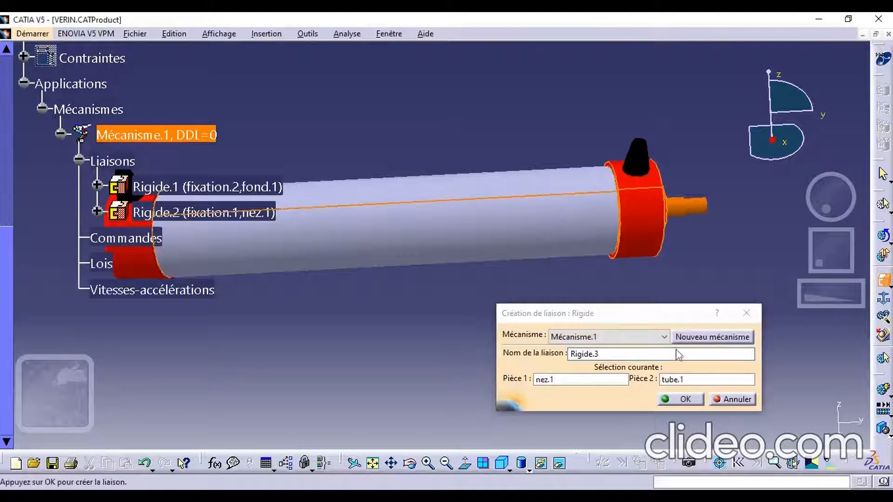
{"action": "left_click", "coordinate": [683, 402]}
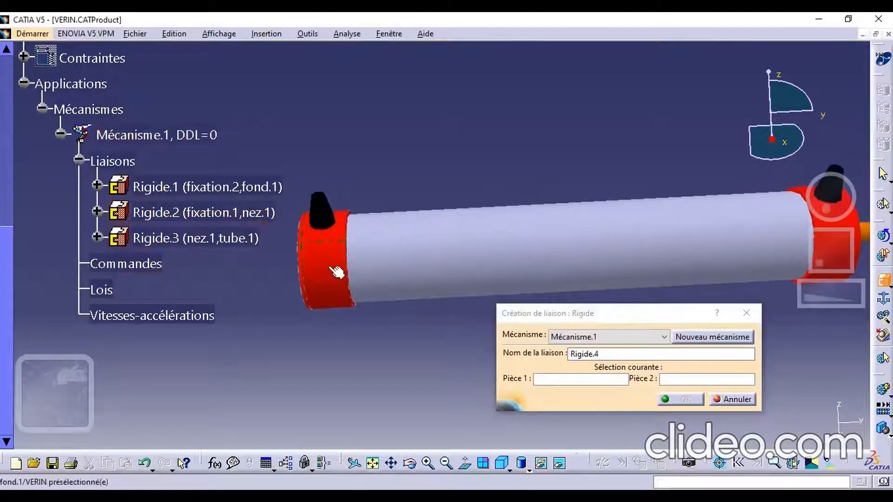
Step: Create a rigid joint with fond.1 as the first part and tube.1 as the second part
{"action": "left_click", "coordinate": [335, 273]}
{"action": "left_click", "coordinate": [405, 275]}
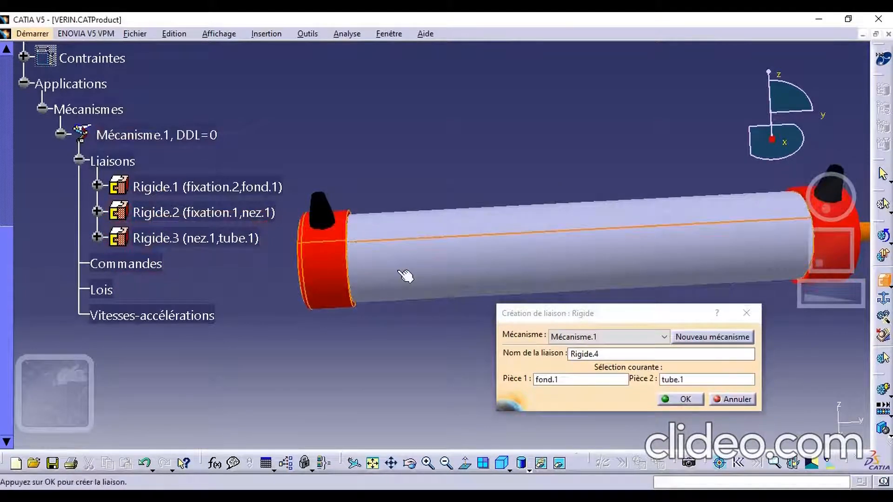
{"action": "left_click", "coordinate": [691, 400]}
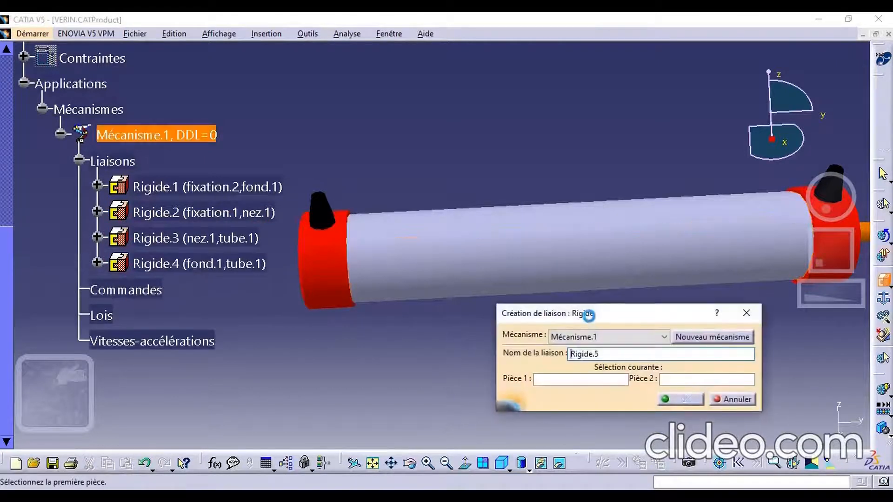
Step: Hide tube.1 to expose the cylinder's internal parts while the Rigid joint command stays open
{"action": "middle_click_drag", "start_coordinate": [479, 242], "coordinate": [394, 231]}
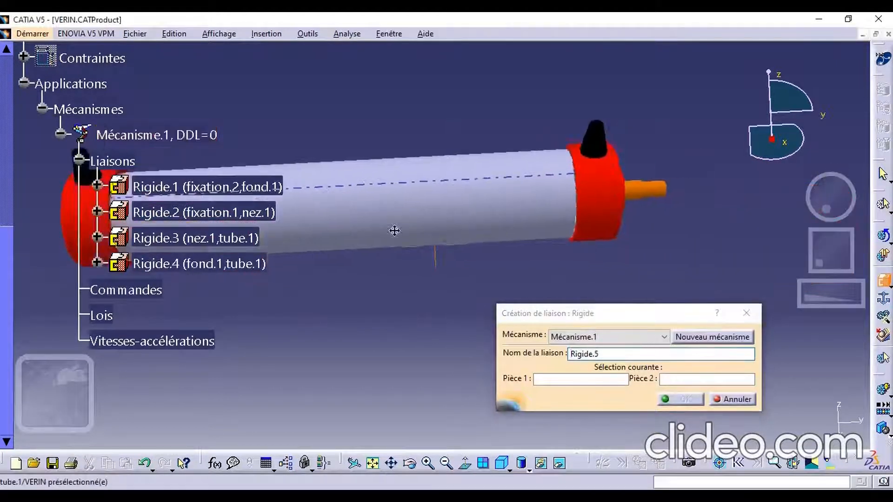
{"action": "right_click", "coordinate": [504, 210]}
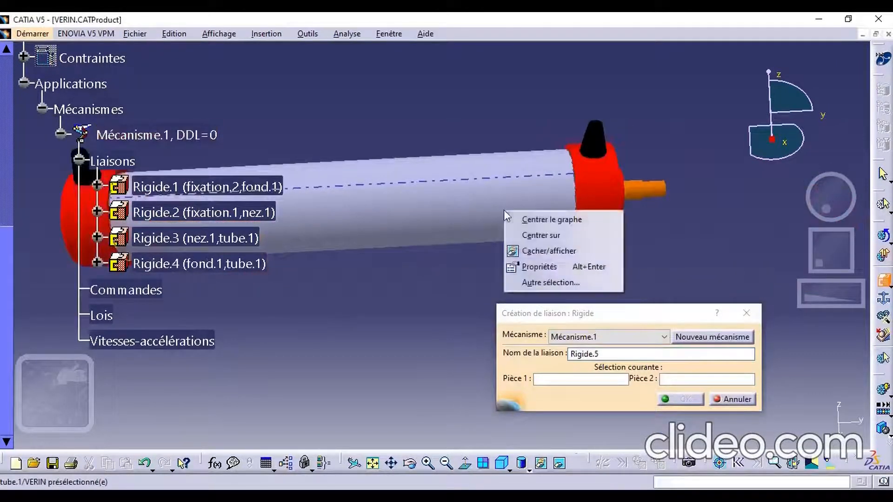
{"action": "left_click", "coordinate": [558, 251]}
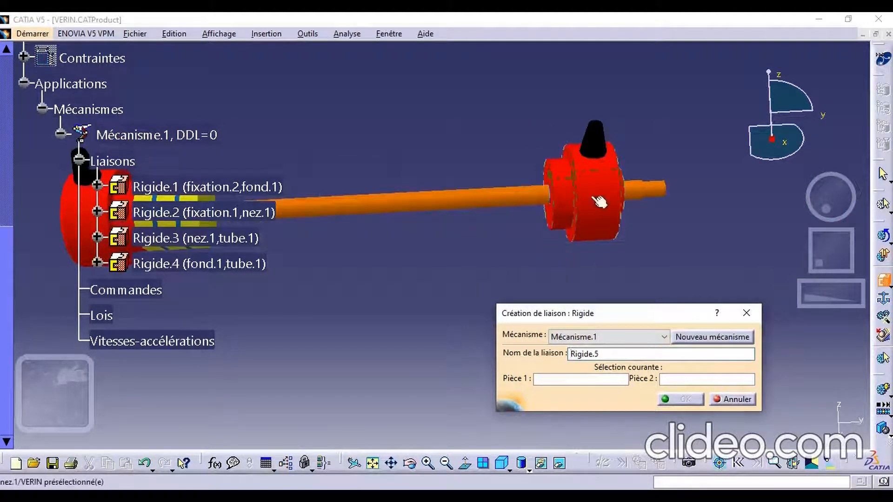
Step: Create a rigid joint between nez.1 and PALIER GUIDAGE.1, hiding the orange rod to reach the guide bearing
{"action": "middle_click_drag", "start_coordinate": [600, 201], "coordinate": [609, 228]}
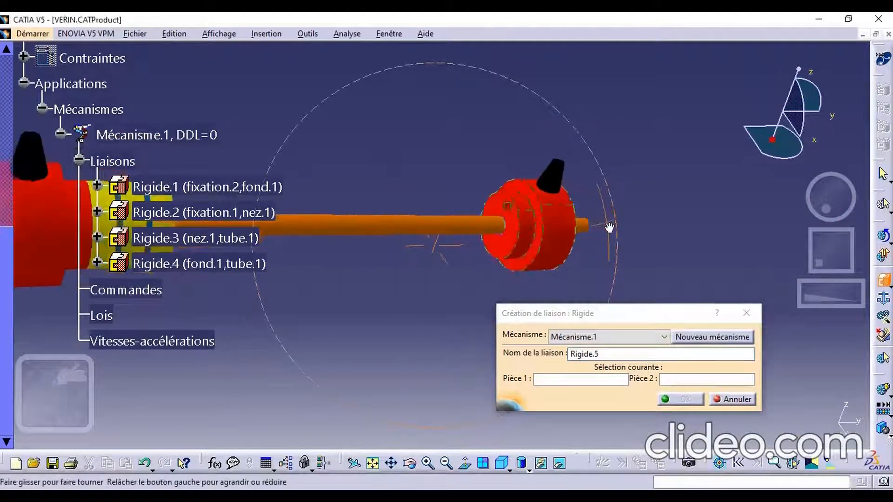
{"action": "middle_click_drag", "start_coordinate": [515, 259], "coordinate": [516, 207], "text": "ctrl"}
{"action": "middle_click_drag", "start_coordinate": [548, 243], "coordinate": [551, 205], "text": "ctrl"}
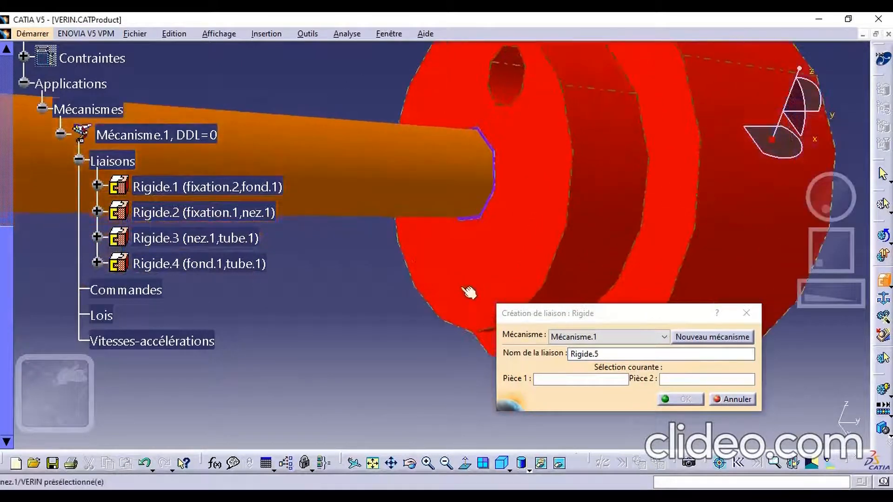
{"action": "left_click", "coordinate": [607, 141]}
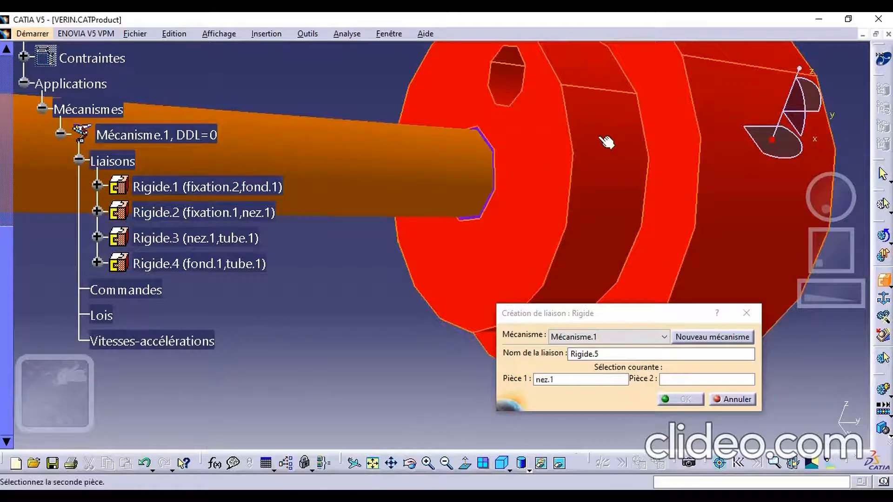
{"action": "middle_click_drag", "start_coordinate": [510, 229], "coordinate": [399, 195], "text": "ctrl"}
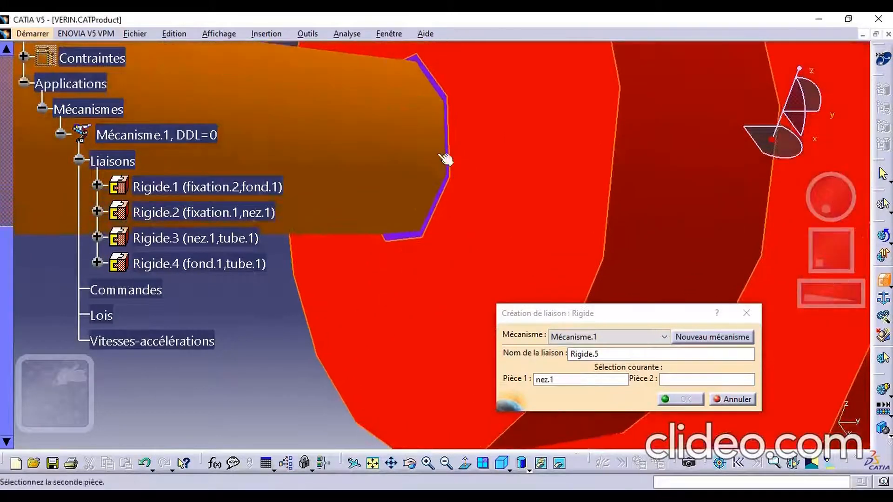
{"action": "right_click", "coordinate": [380, 152]}
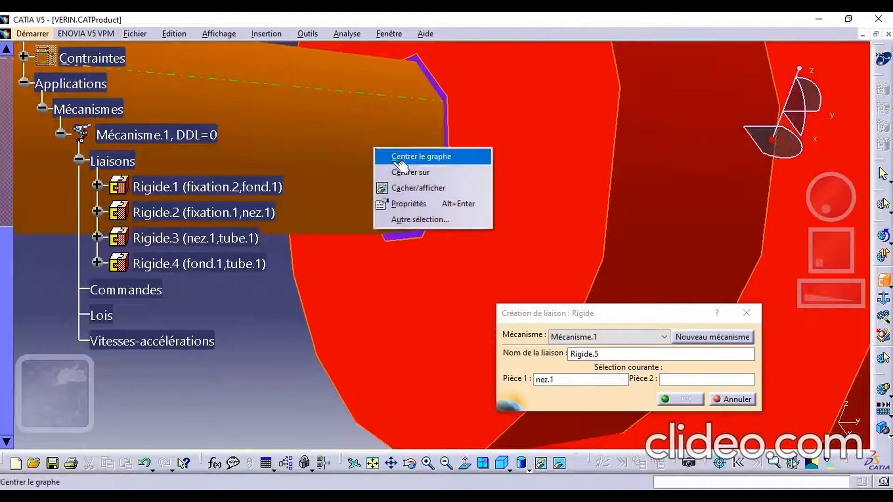
{"action": "left_click", "coordinate": [426, 187]}
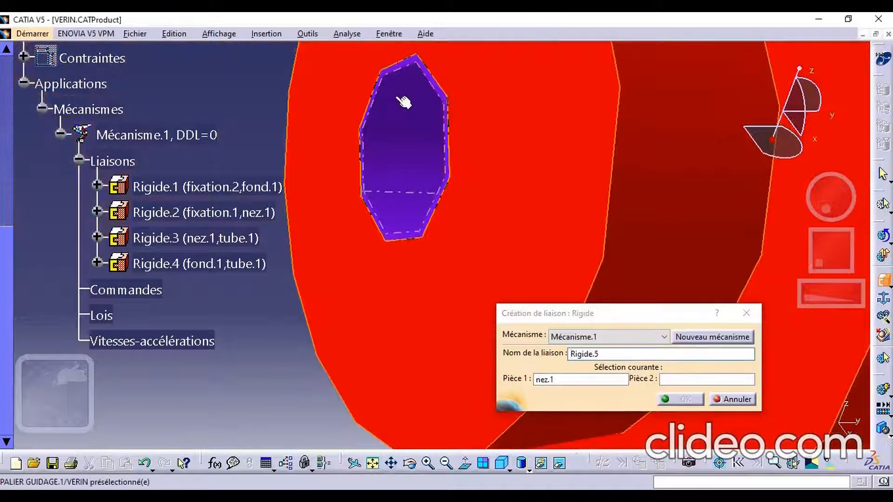
{"action": "left_click", "coordinate": [404, 102]}
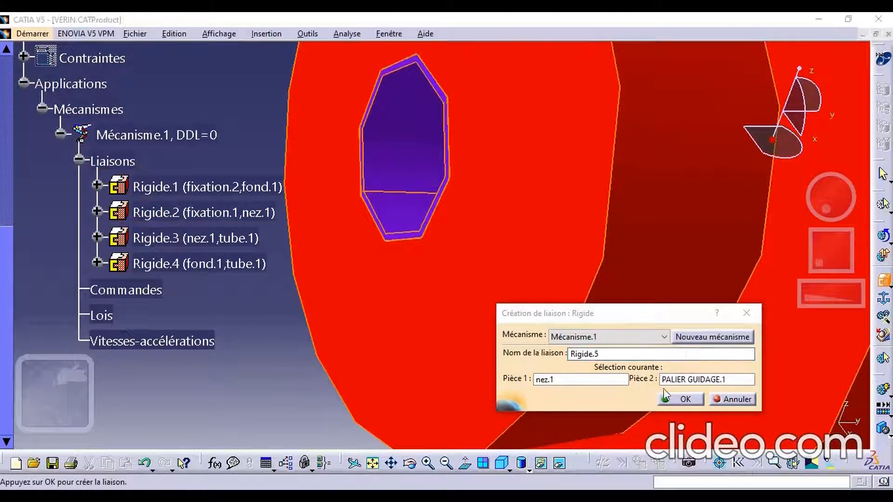
{"action": "left_click", "coordinate": [679, 400]}
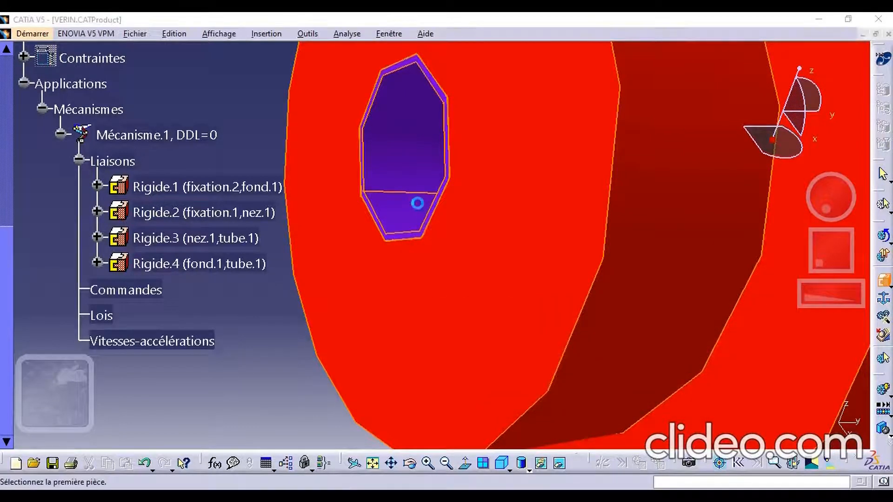
Step: Create a rigid joint with nez.1 as the first part and the black seal joint 1.1 as the second part
{"action": "middle_click_drag", "start_coordinate": [423, 243], "coordinate": [385, 224]}
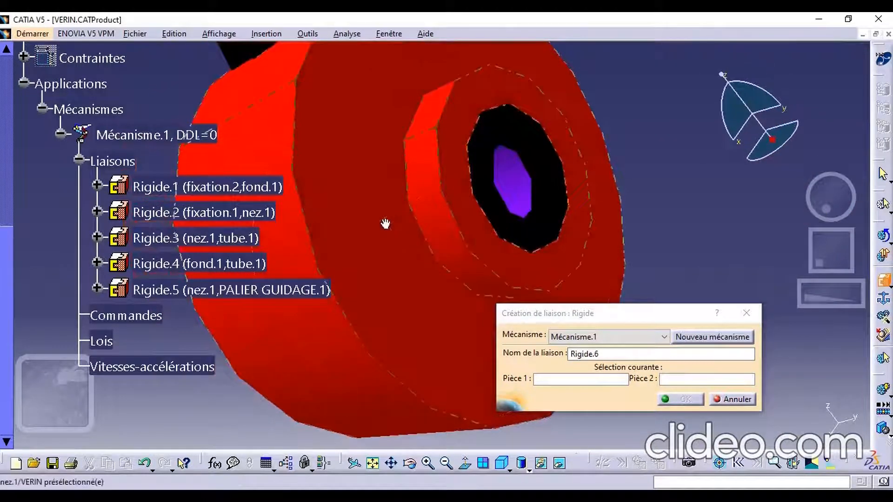
{"action": "left_click", "coordinate": [364, 268]}
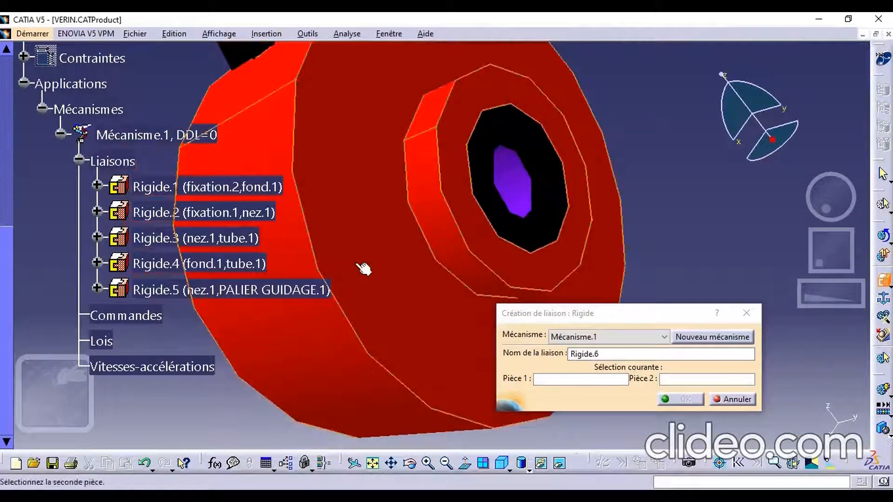
{"action": "left_click", "coordinate": [541, 240]}
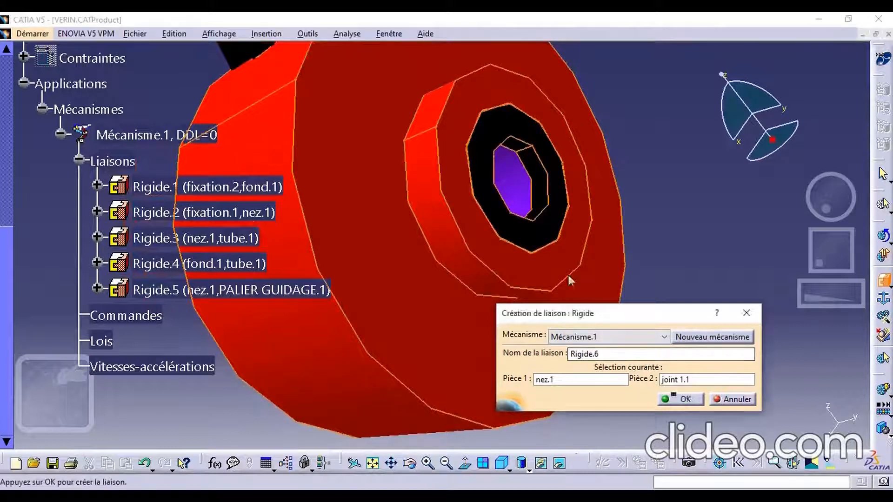
{"action": "left_click", "coordinate": [687, 400]}
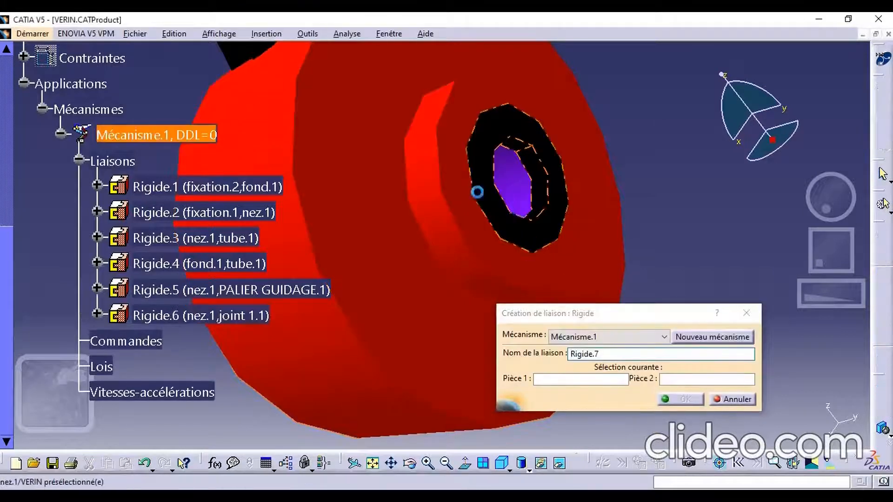
Step: Create a rigid joint with section porteur.1 as the first part and the blue ring joint 2.2 as the second part
{"action": "middle_click_drag", "start_coordinate": [479, 193], "coordinate": [623, 177]}
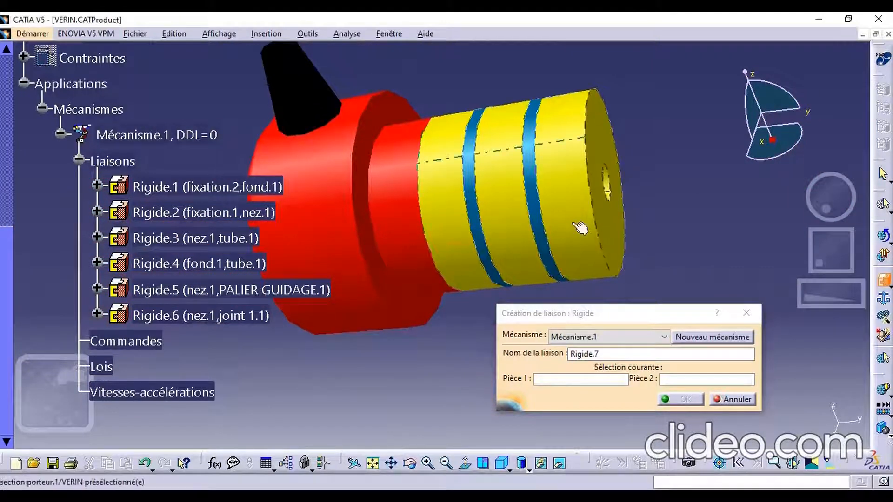
{"action": "left_click", "coordinate": [586, 231]}
{"action": "middle_click_drag", "start_coordinate": [586, 231], "coordinate": [590, 170]}
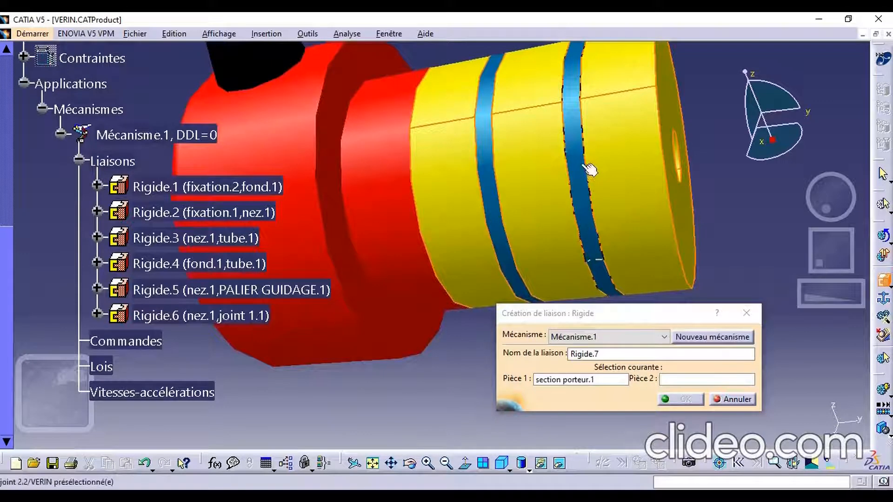
{"action": "left_click", "coordinate": [589, 170]}
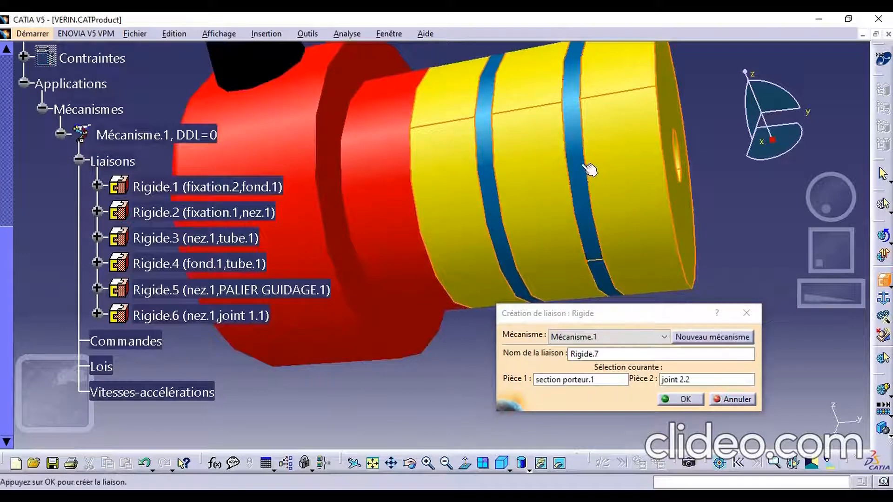
{"action": "left_click", "coordinate": [679, 399]}
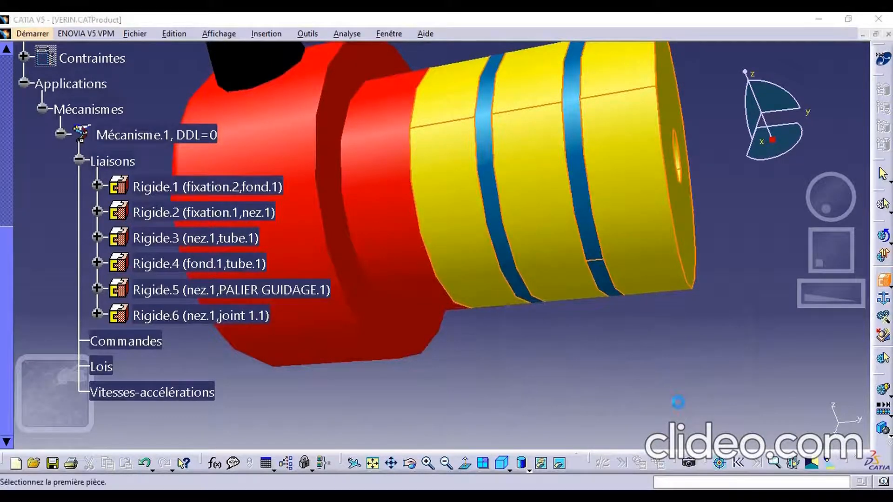
Step: Create a rigid joint with section porteur.1 as the first part and the other blue ring, joint 2.1, as the second part
{"action": "left_click", "coordinate": [654, 207]}
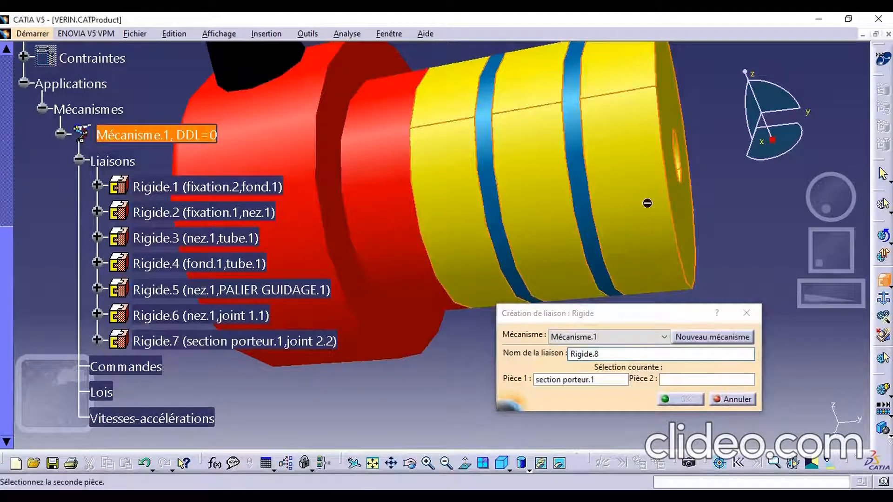
{"action": "left_click", "coordinate": [501, 195]}
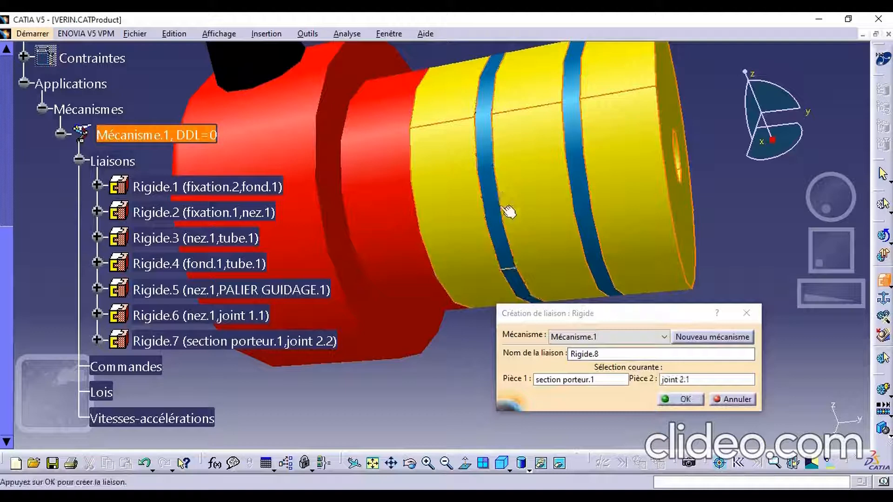
{"action": "left_click", "coordinate": [680, 399]}
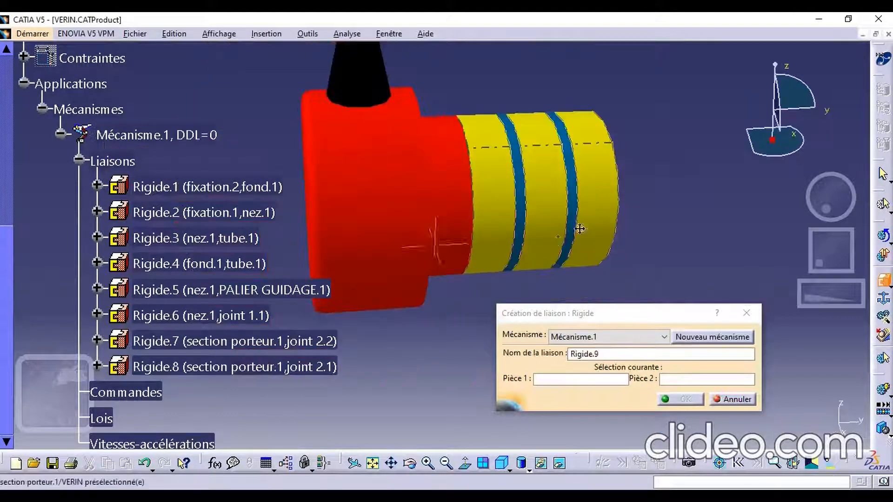
Step: Hide the red end cap fond.1 and restore the orange rod tige.1 from the hidden objects, leaving tube.1 hidden
{"action": "right_click", "coordinate": [425, 225]}
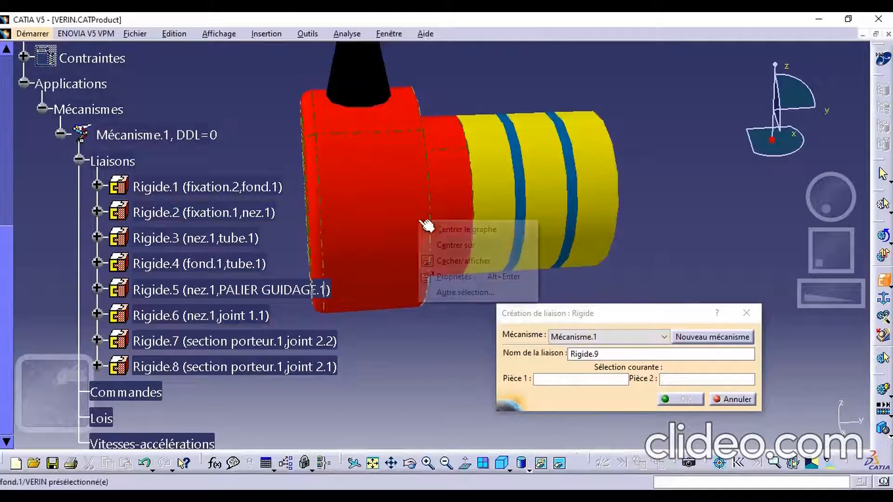
{"action": "left_click", "coordinate": [448, 263]}
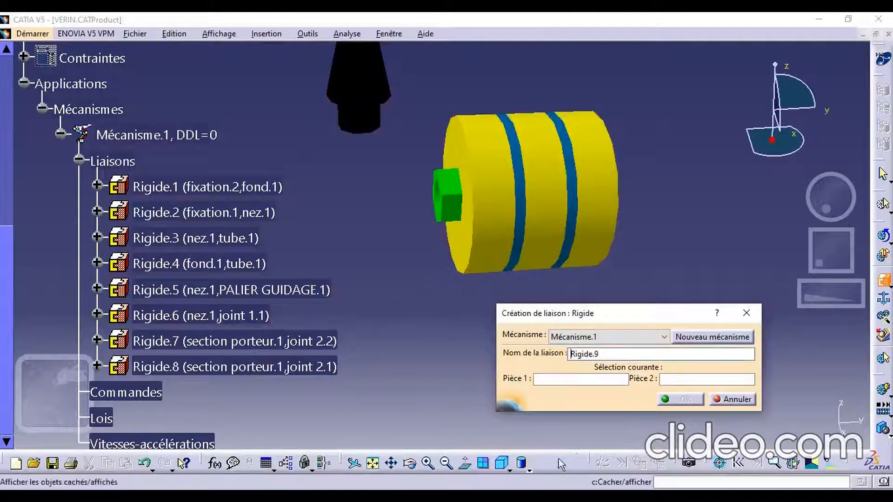
{"action": "left_click", "coordinate": [560, 464]}
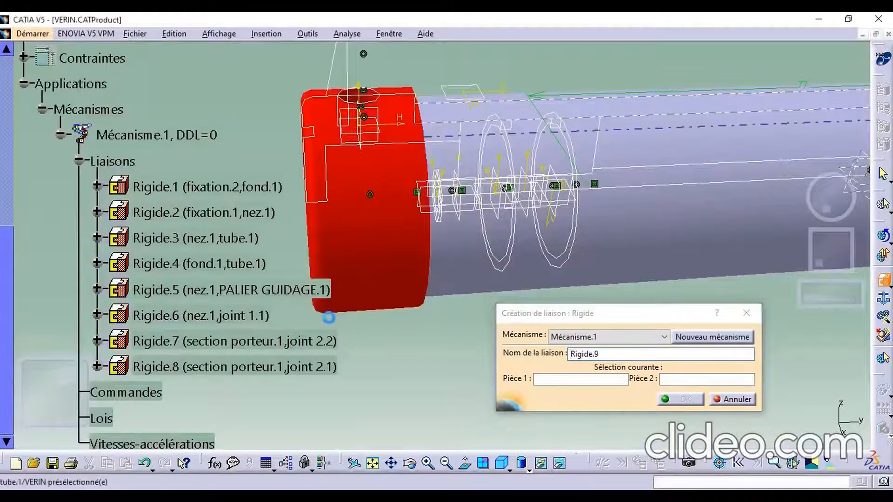
{"action": "middle_click_drag", "start_coordinate": [526, 302], "coordinate": [430, 279]}
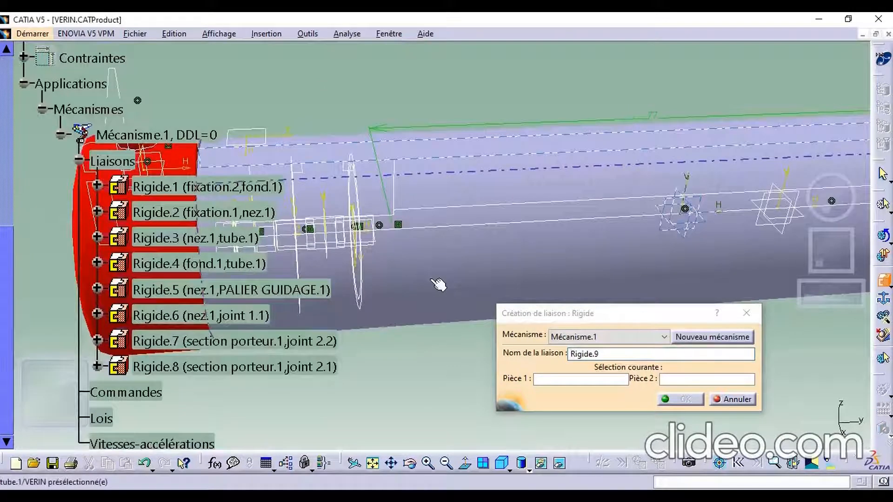
{"action": "right_click", "coordinate": [430, 279]}
{"action": "left_click", "coordinate": [491, 323]}
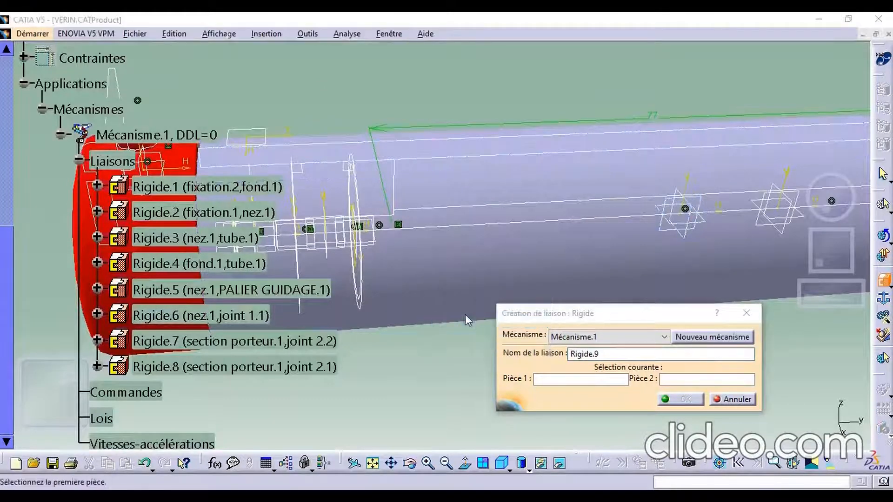
{"action": "right_click", "coordinate": [494, 242]}
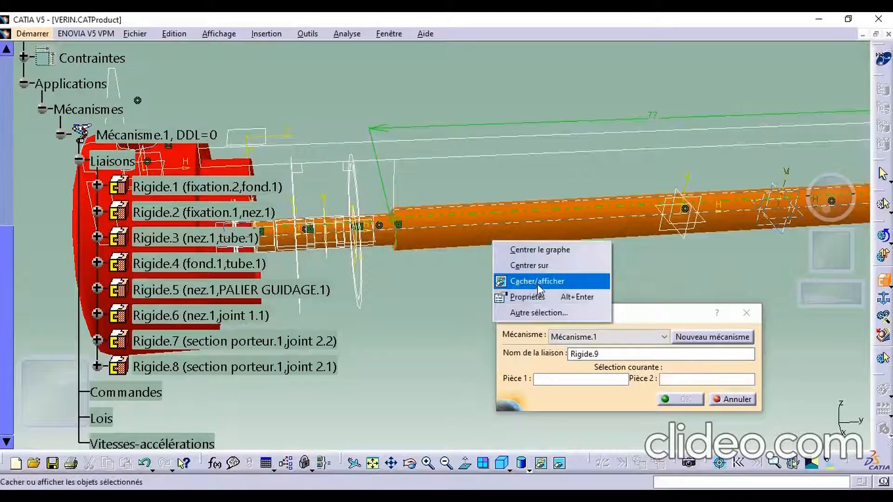
{"action": "left_click", "coordinate": [537, 282]}
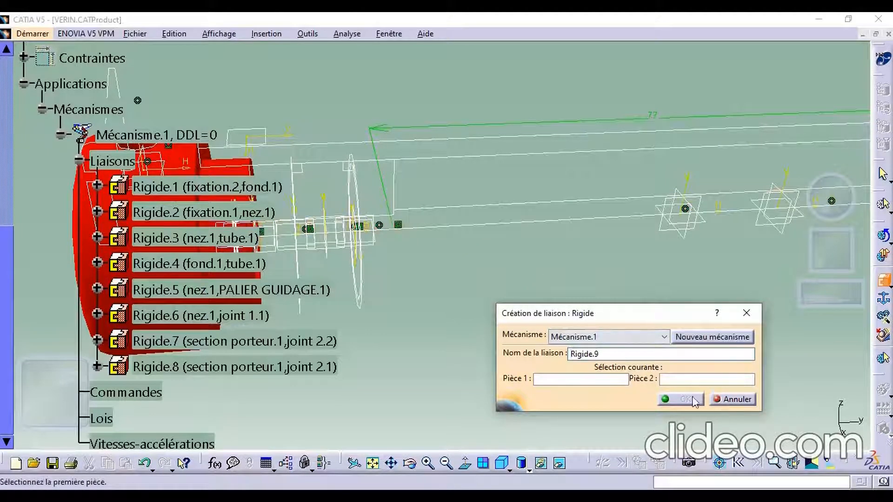
{"action": "left_click", "coordinate": [561, 464]}
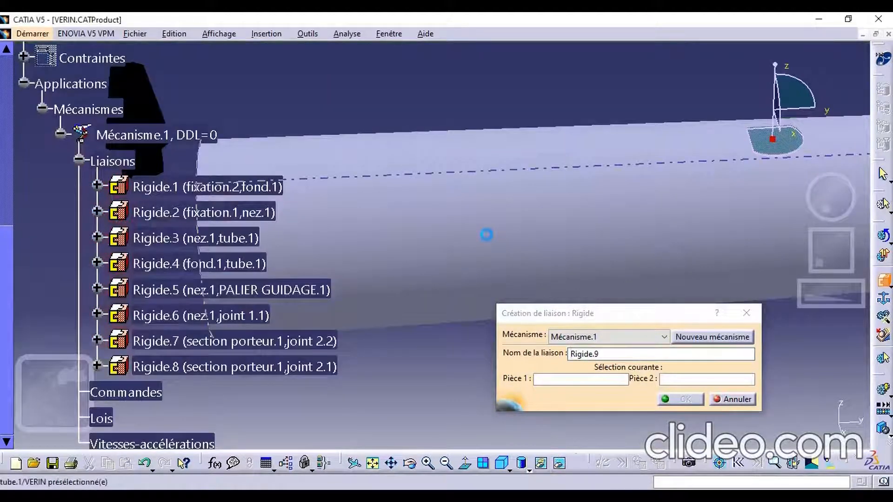
{"action": "right_click", "coordinate": [486, 235]}
{"action": "left_click", "coordinate": [507, 276]}
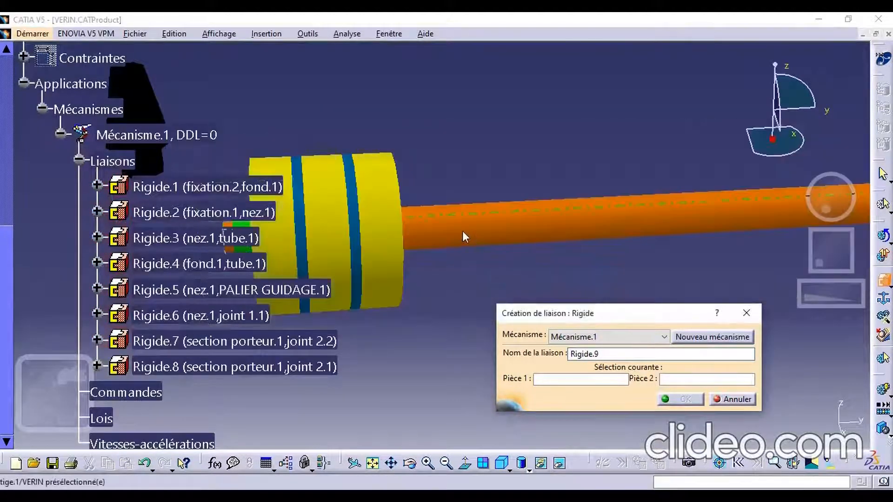
Step: Create a rigid joint with the orange rod tige.1 as the first part and the yellow piston section porteur.1 as the second
{"action": "middle_click_drag", "start_coordinate": [527, 232], "coordinate": [632, 181]}
{"action": "left_click", "coordinate": [633, 175]}
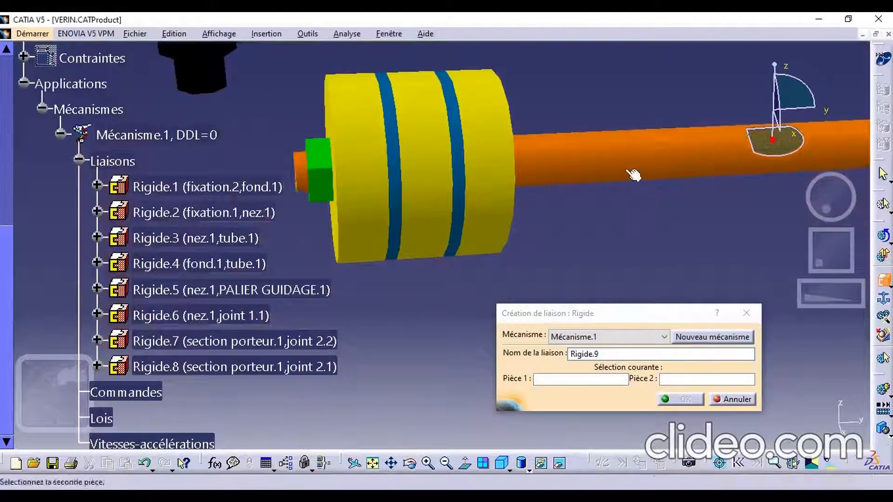
{"action": "left_click", "coordinate": [507, 168]}
{"action": "left_click", "coordinate": [685, 401]}
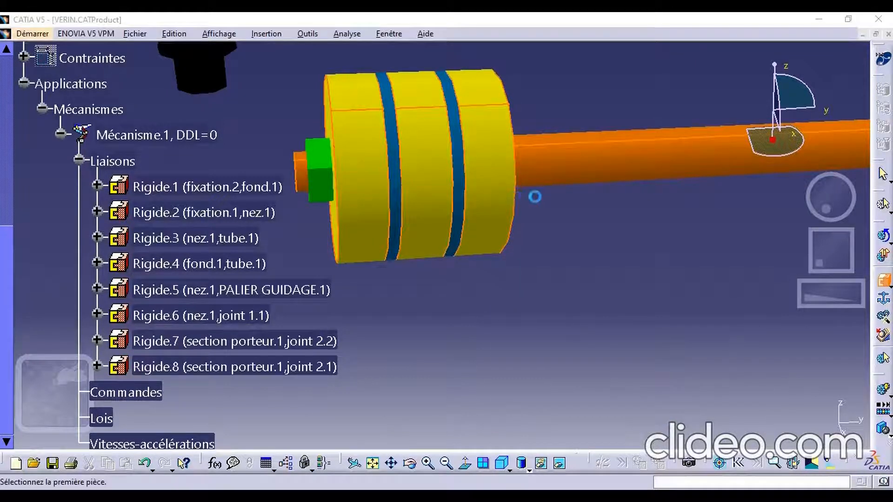
Step: Create a rigid joint with tige.1 as the first part and the green nut ecrou.1 as the second, then end rigid joint creation
{"action": "left_click", "coordinate": [567, 177]}
{"action": "left_click", "coordinate": [331, 191]}
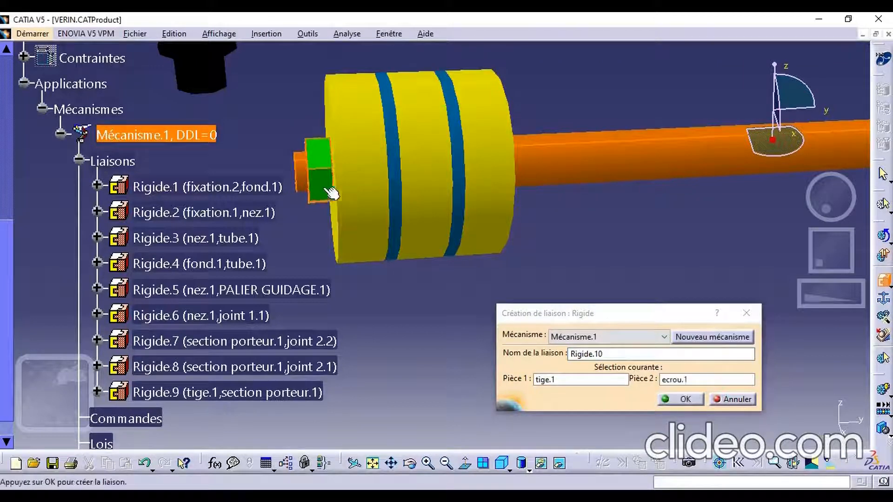
{"action": "left_click", "coordinate": [680, 399]}
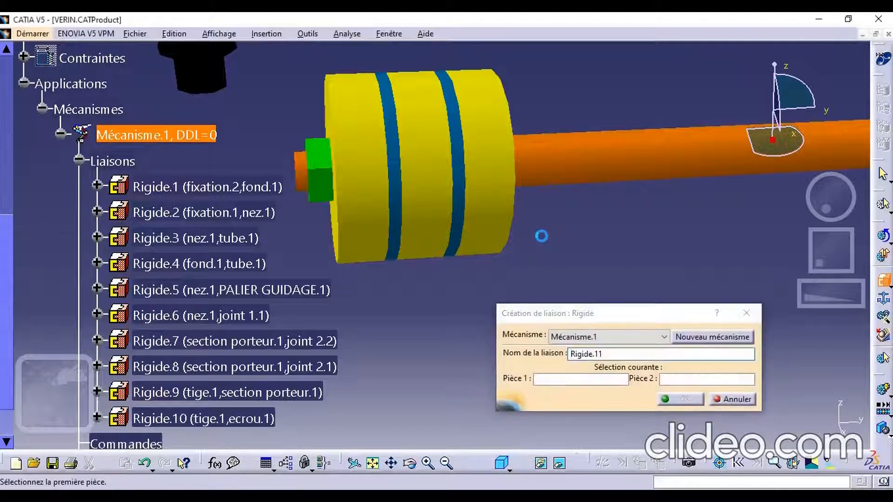
{"action": "middle_click_drag", "start_coordinate": [564, 266], "coordinate": [570, 335], "text": "ctrl"}
{"action": "middle_click_drag", "start_coordinate": [588, 219], "coordinate": [670, 381], "text": "ctrl"}
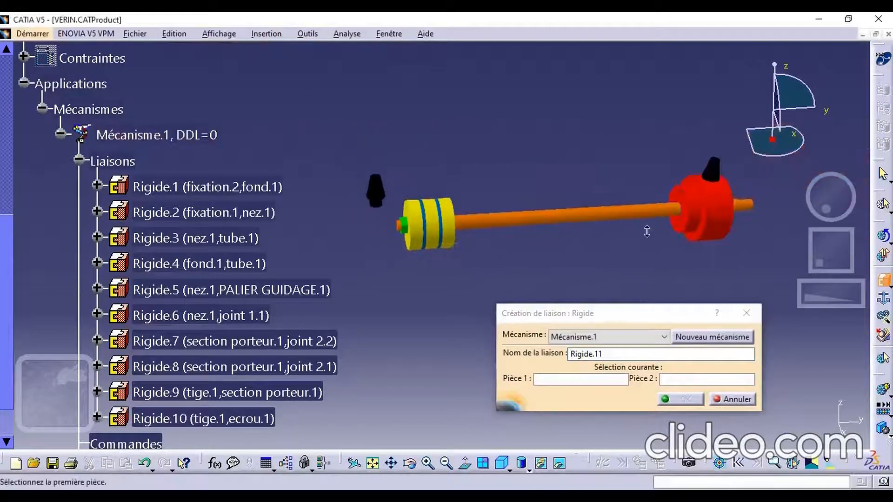
{"action": "middle_click_drag", "start_coordinate": [657, 232], "coordinate": [678, 203]}
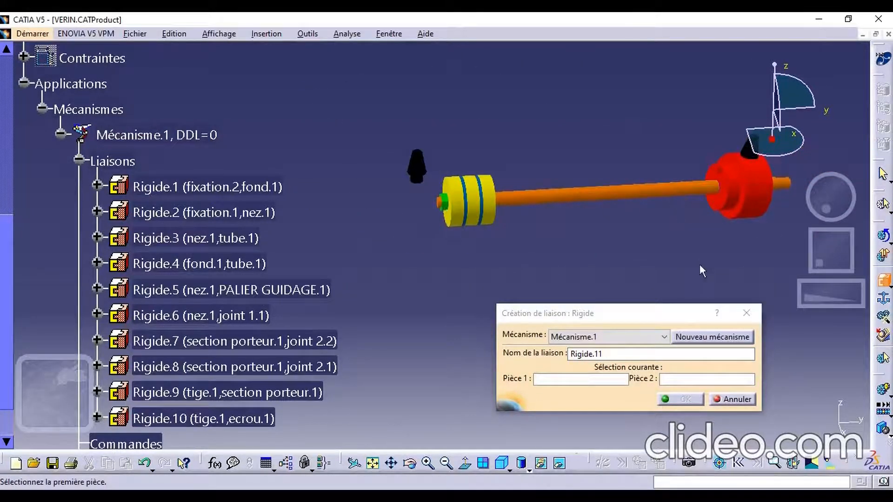
{"action": "left_click", "coordinate": [732, 400]}
Step: Start a cylindrical joint in Mécanisme.1 and choose the axis of the yellow piston section porteur.1 as its first line
{"action": "middle_click_drag", "start_coordinate": [658, 294], "coordinate": [554, 286]}
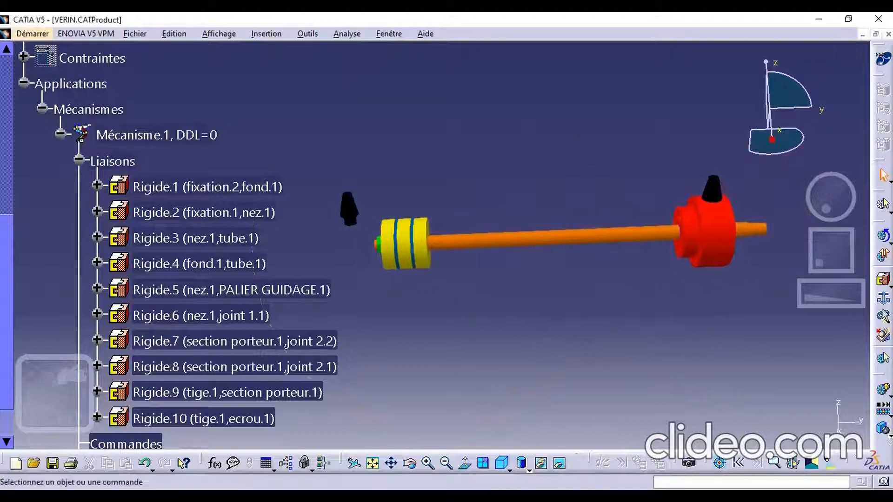
{"action": "left_click", "coordinate": [889, 284]}
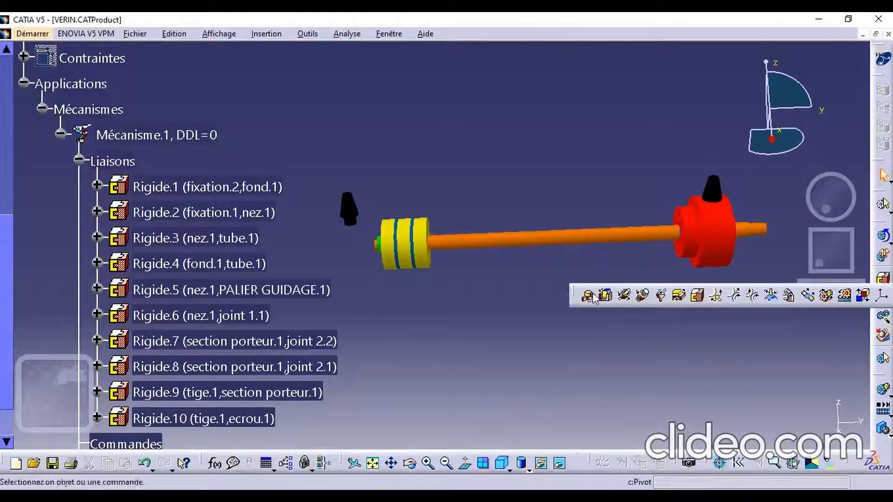
{"action": "left_click", "coordinate": [625, 297]}
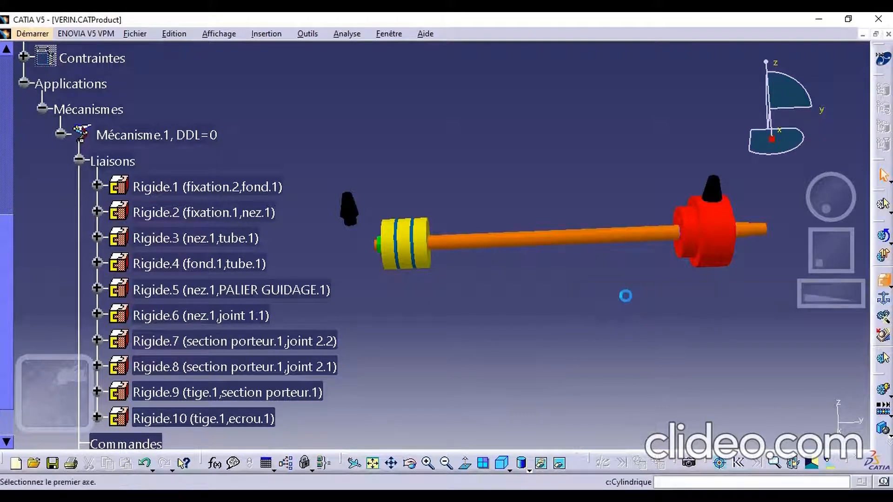
{"action": "mouse_move", "coordinate": [390, 346]}
{"action": "middle_mouse_down"}
{"action": "mouse_move", "coordinate": [431, 317]}
{"action": "mouse_move", "coordinate": [442, 204]}
{"action": "middle_mouse_up"}
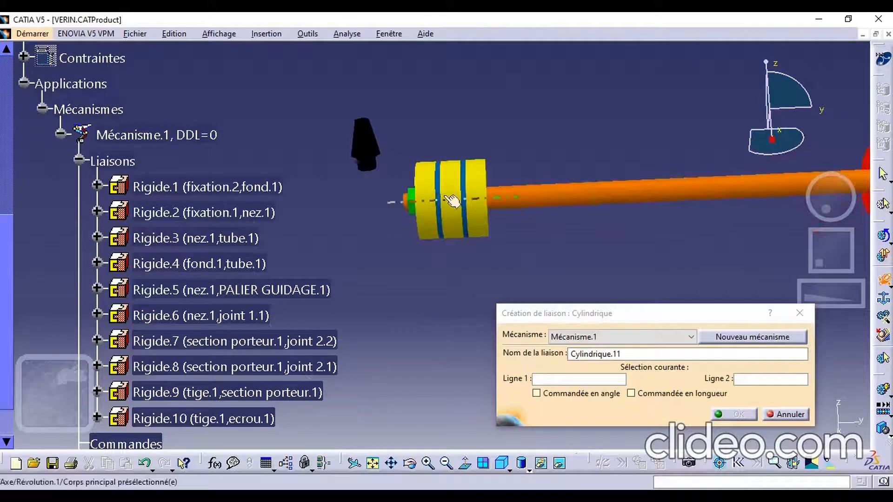
{"action": "left_click", "coordinate": [450, 200]}
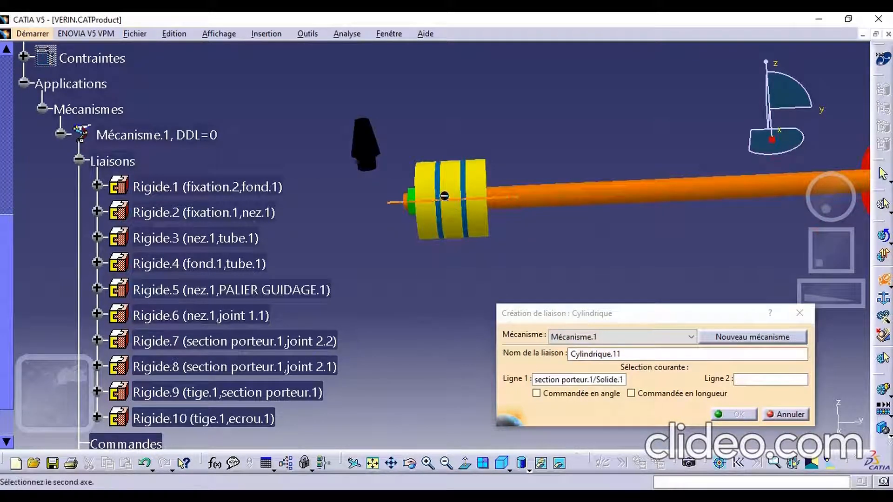
Step: Bring the hidden cylinder tube.1 back into the visible assembly while the cylindrical joint definition stays open
{"action": "left_click", "coordinate": [560, 464]}
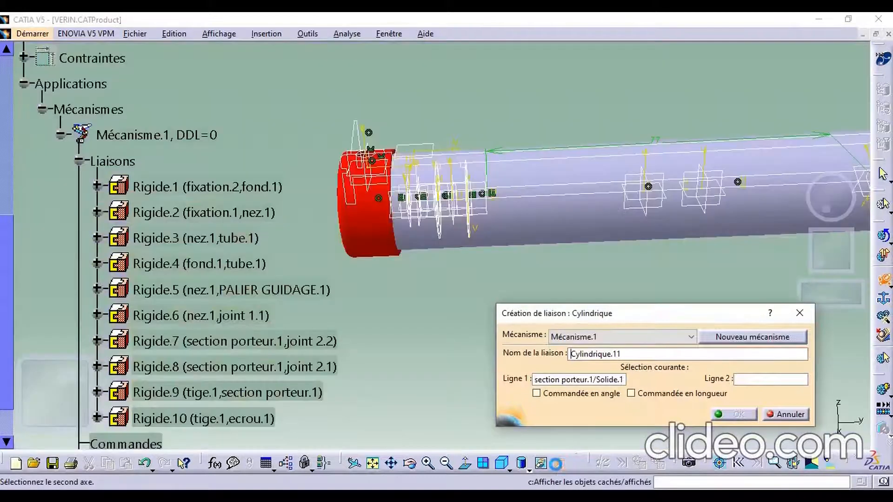
{"action": "right_click", "coordinate": [572, 223]}
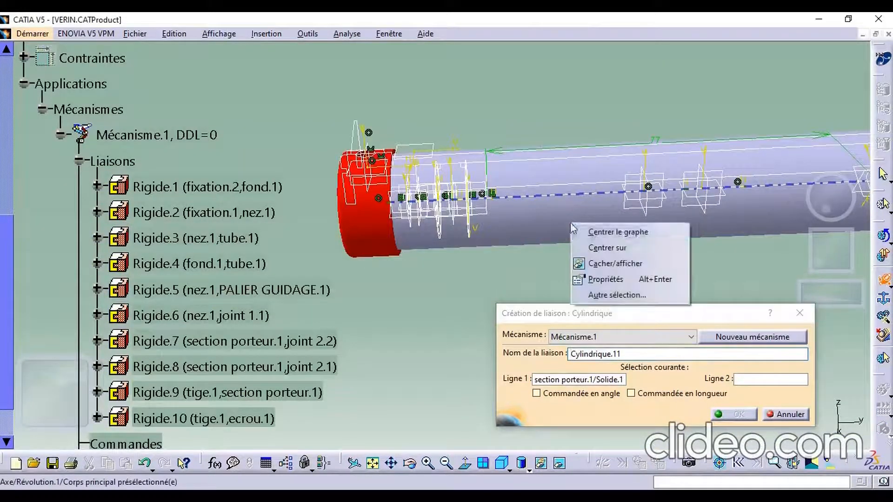
{"action": "left_click", "coordinate": [607, 264]}
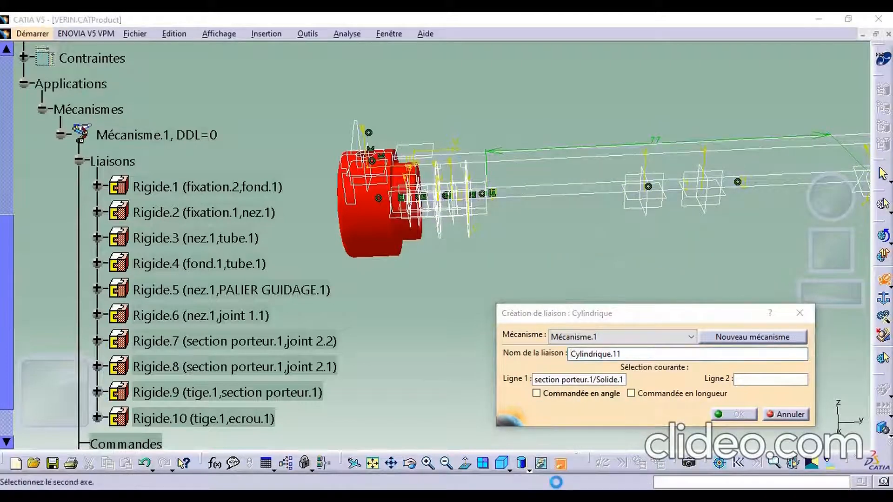
{"action": "left_click", "coordinate": [561, 463]}
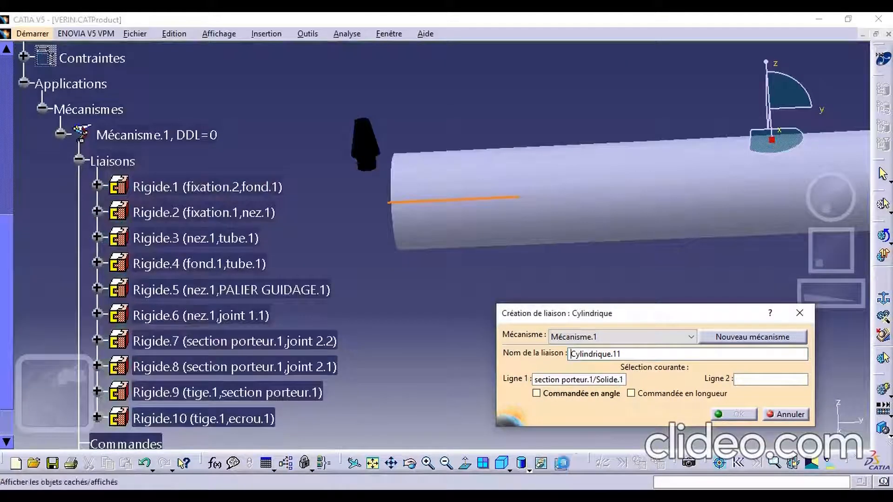
Step: Choose the axis of tube.1 as the cylindrical joint's second line, set the angle-driven option and create the joint
{"action": "left_click", "coordinate": [601, 209]}
{"action": "middle_click_drag", "start_coordinate": [644, 227], "coordinate": [602, 337]}
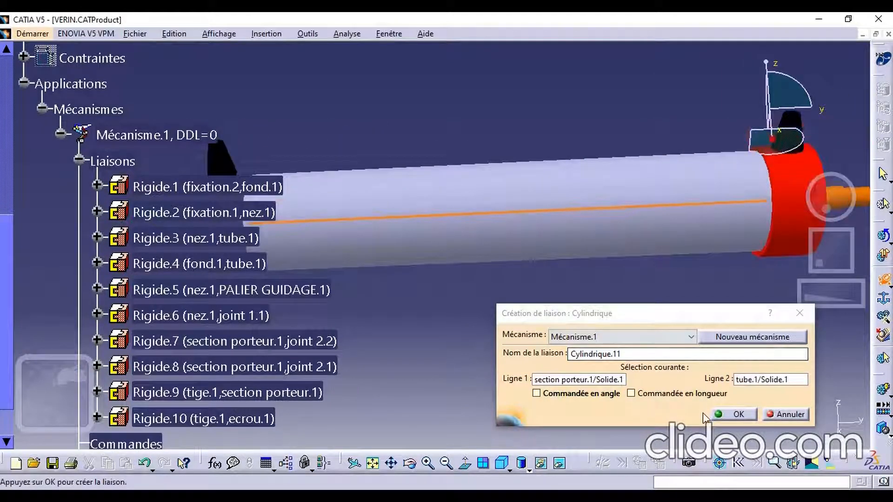
{"action": "left_click", "coordinate": [537, 394]}
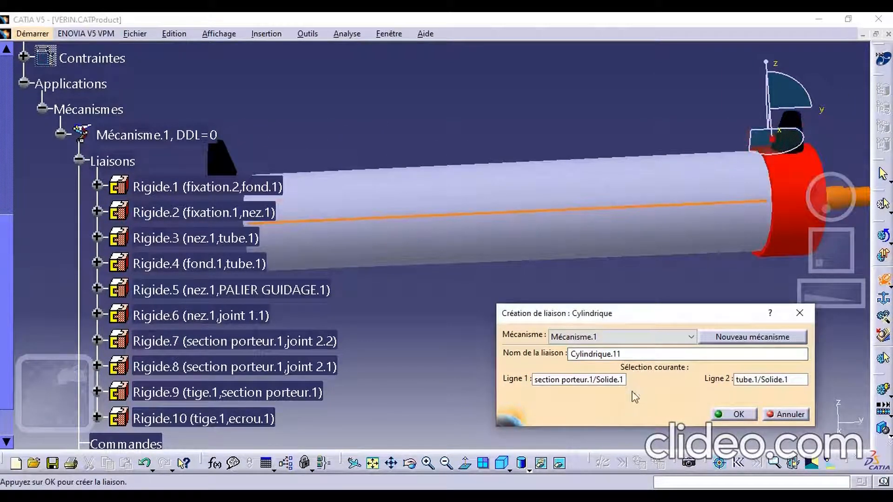
{"action": "left_click", "coordinate": [726, 414]}
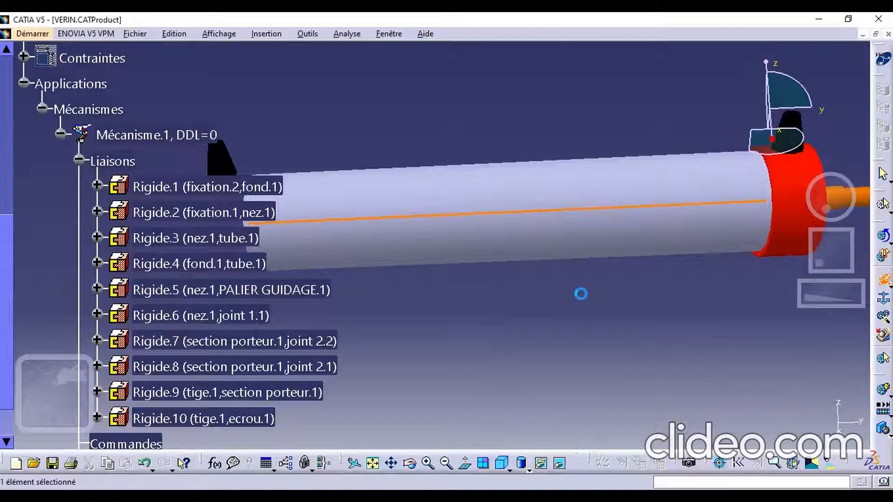
Step: Restore the hidden red end cap fond.1 to the visible assembly
{"action": "middle_click_drag", "start_coordinate": [566, 307], "coordinate": [591, 364]}
{"action": "middle_click_drag", "start_coordinate": [571, 310], "coordinate": [601, 294]}
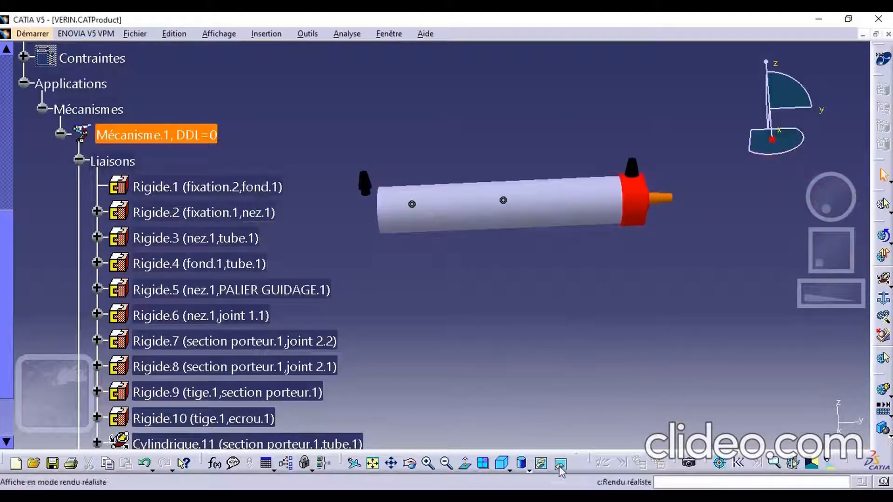
{"action": "left_click", "coordinate": [561, 464]}
{"action": "middle_click_drag", "start_coordinate": [487, 295], "coordinate": [546, 182]}
{"action": "middle_click_drag", "start_coordinate": [509, 246], "coordinate": [447, 184]}
{"action": "left_click", "coordinate": [548, 283]}
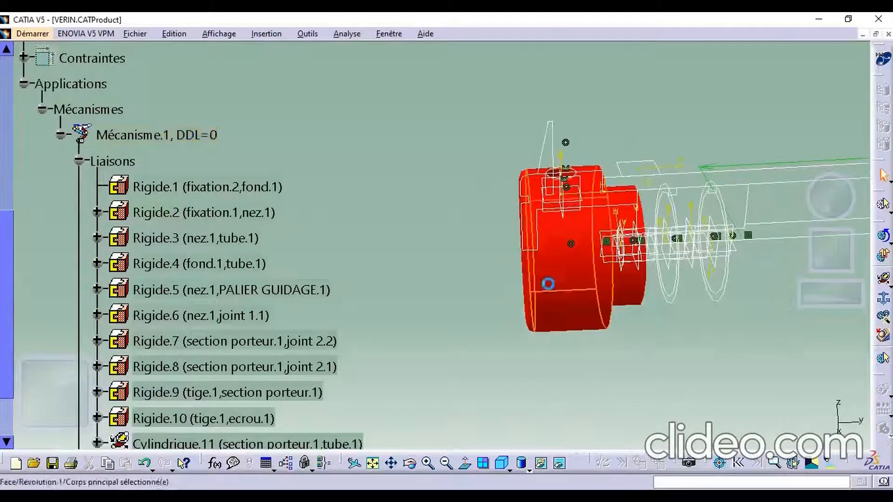
{"action": "right_click", "coordinate": [548, 284]}
{"action": "left_click", "coordinate": [590, 331]}
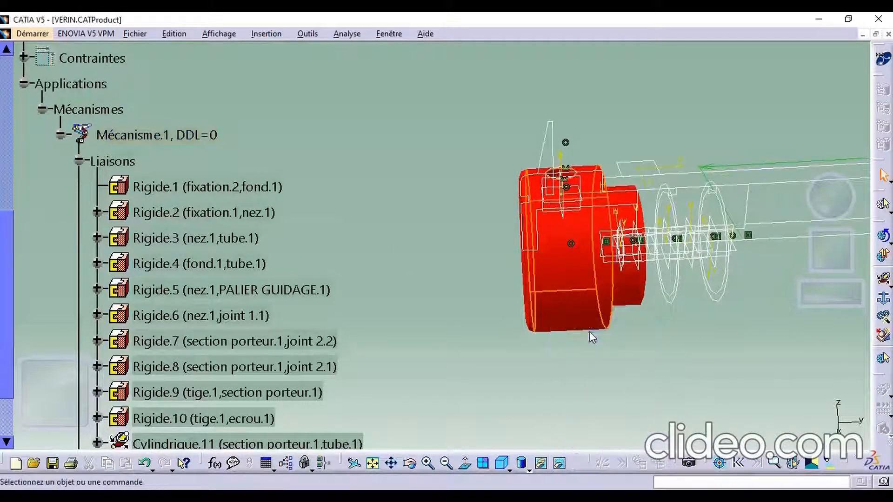
{"action": "left_click", "coordinate": [557, 462]}
{"action": "middle_click_drag", "start_coordinate": [515, 310], "coordinate": [511, 270]}
{"action": "right_click", "coordinate": [476, 256]}
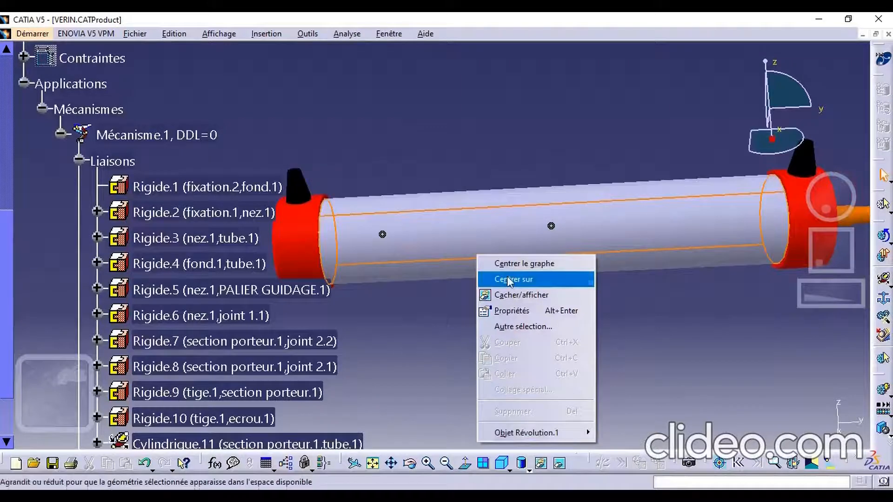
{"action": "left_click", "coordinate": [523, 106]}
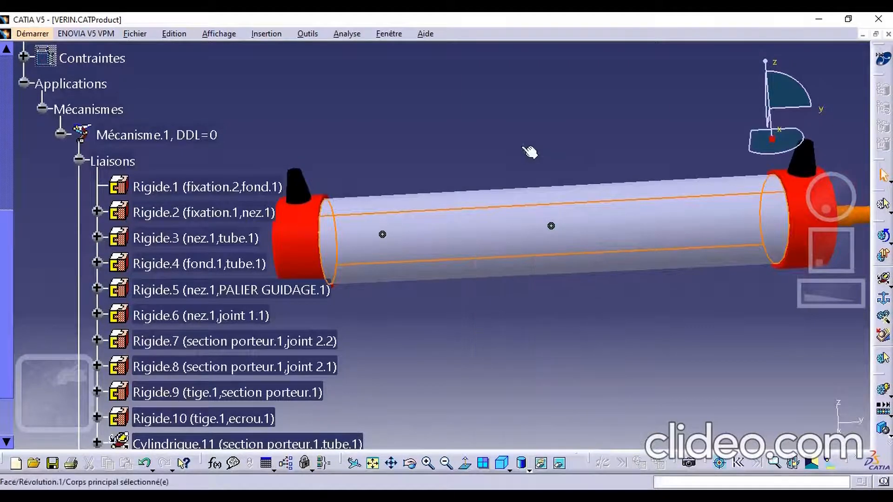
Step: Define tube.1 as the fixed part of Mécanisme.1
{"action": "middle_click_drag", "start_coordinate": [584, 125], "coordinate": [666, 305]}
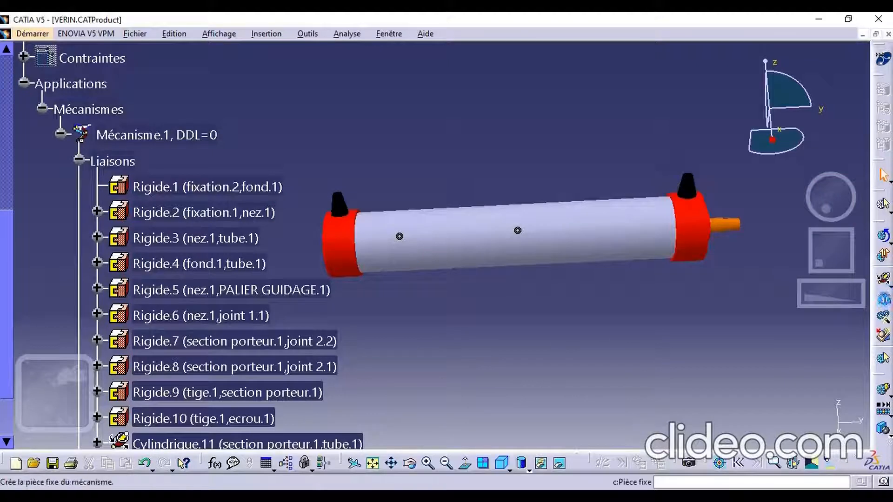
{"action": "left_click", "coordinate": [885, 301]}
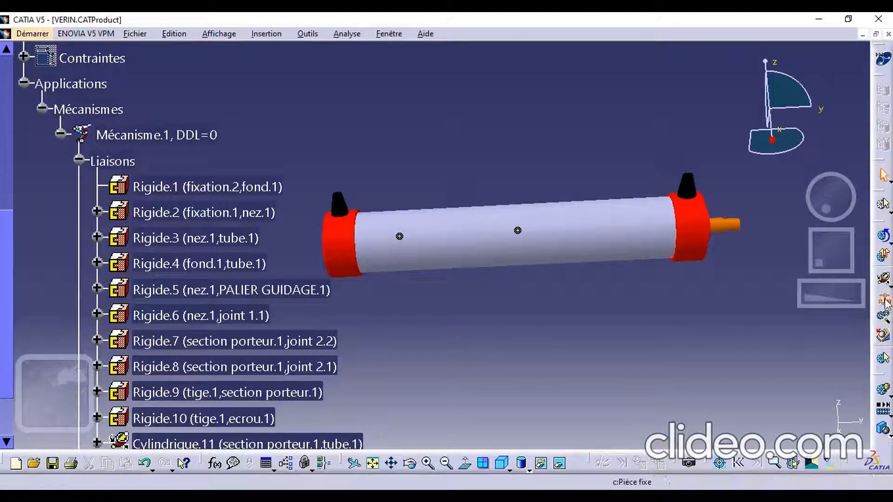
{"action": "left_click", "coordinate": [492, 255]}
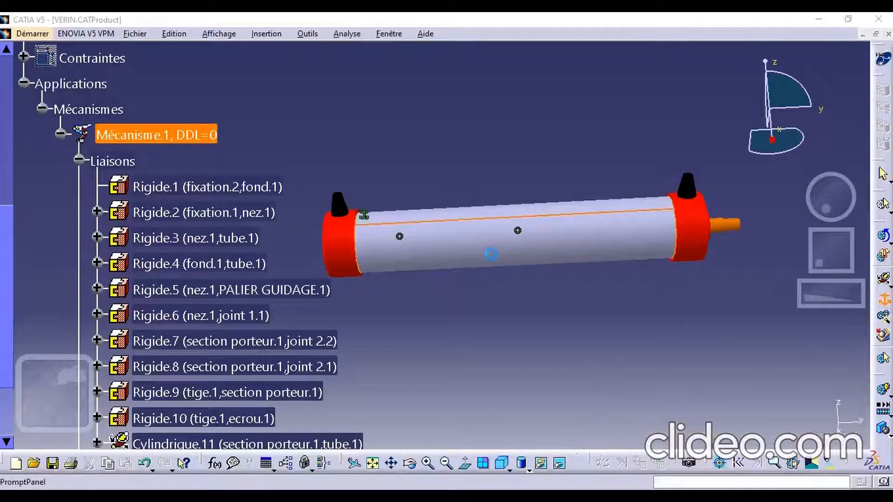
Step: Open the cylindrical joint between section porteur.1 and tube.1 for editing and reverse its translation direction toward the rod end
{"action": "left_click", "coordinate": [492, 285]}
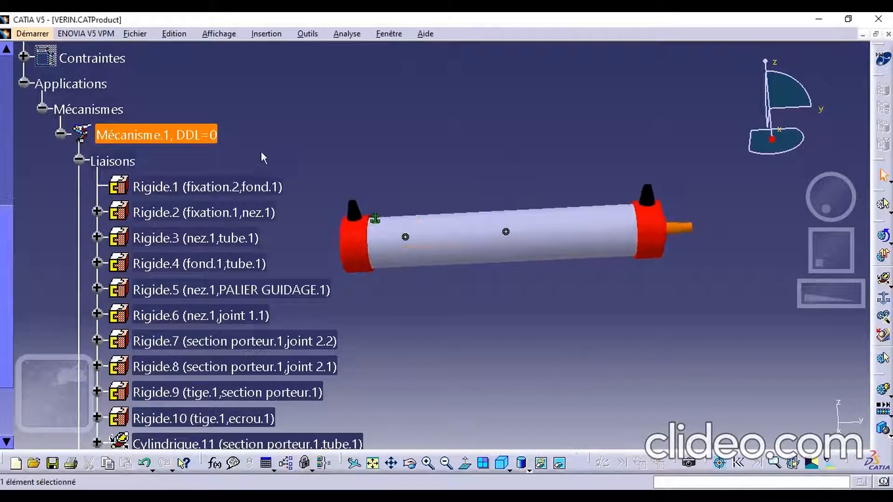
{"action": "left_click", "coordinate": [341, 136]}
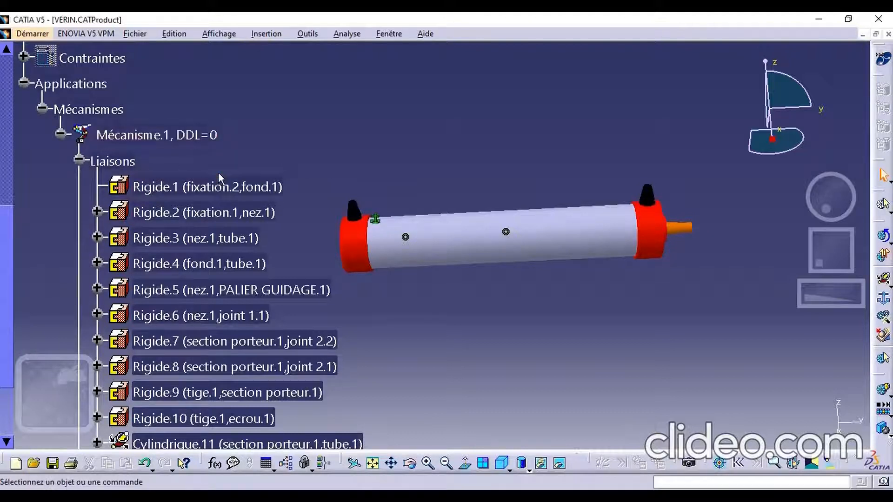
{"action": "scroll", "coordinate": [251, 172], "scroll_direction": "down", "scroll_amount": 3}
{"action": "scroll", "coordinate": [235, 353], "scroll_direction": "down", "scroll_amount": 2}
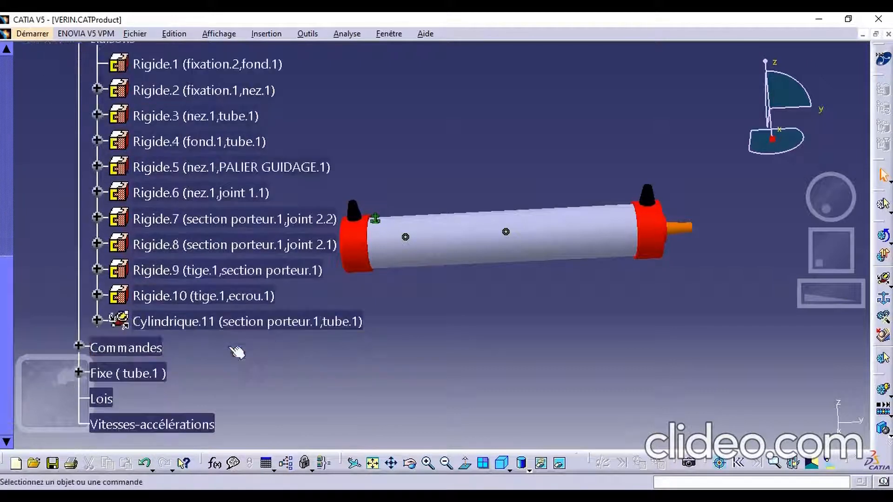
{"action": "left_click", "coordinate": [97, 320]}
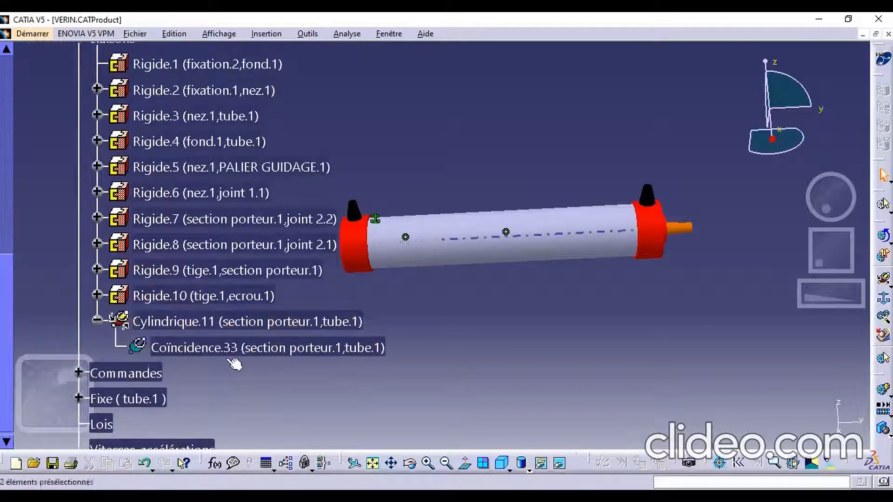
{"action": "double_click", "coordinate": [175, 326]}
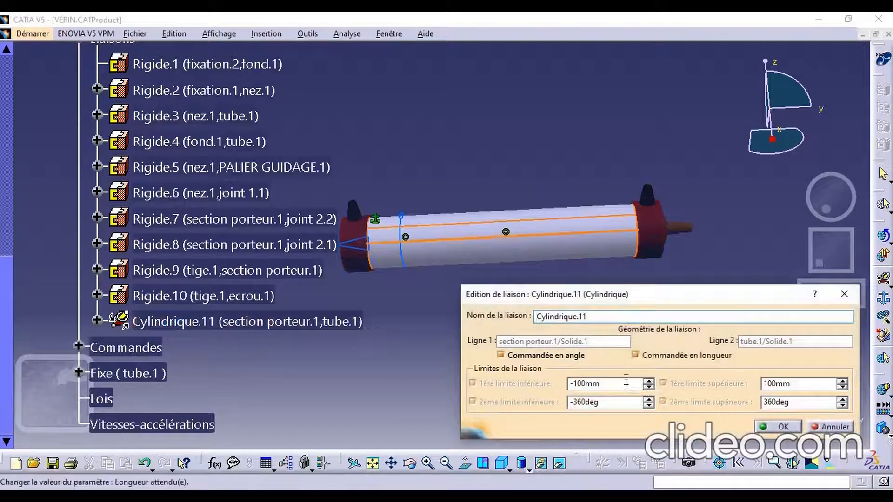
{"action": "middle_click_drag", "start_coordinate": [454, 226], "coordinate": [489, 191]}
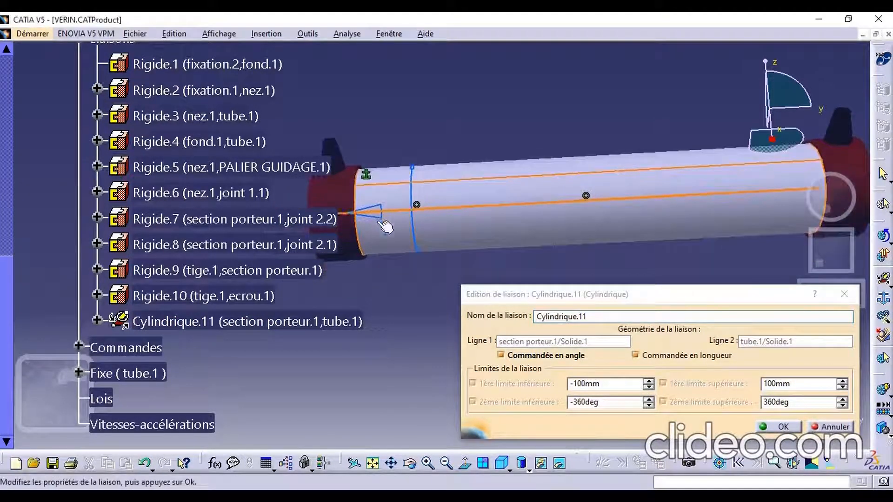
{"action": "middle_click_drag", "start_coordinate": [396, 211], "coordinate": [401, 191]}
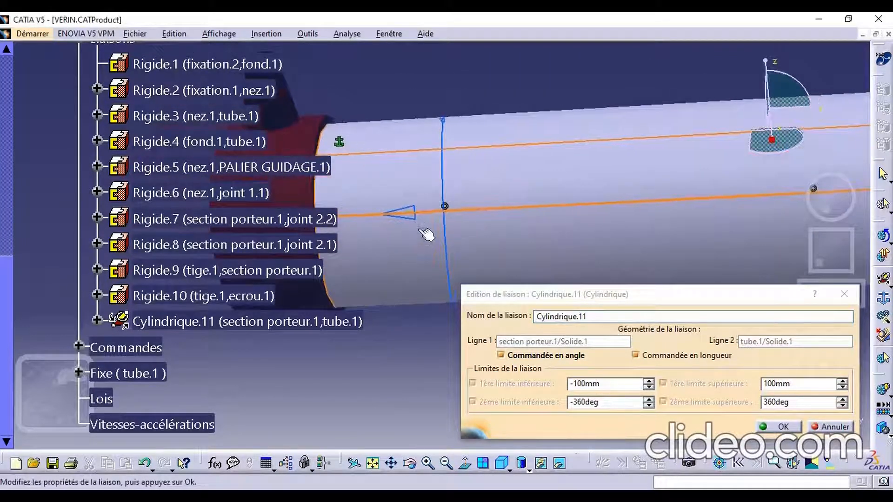
{"action": "left_click", "coordinate": [420, 231]}
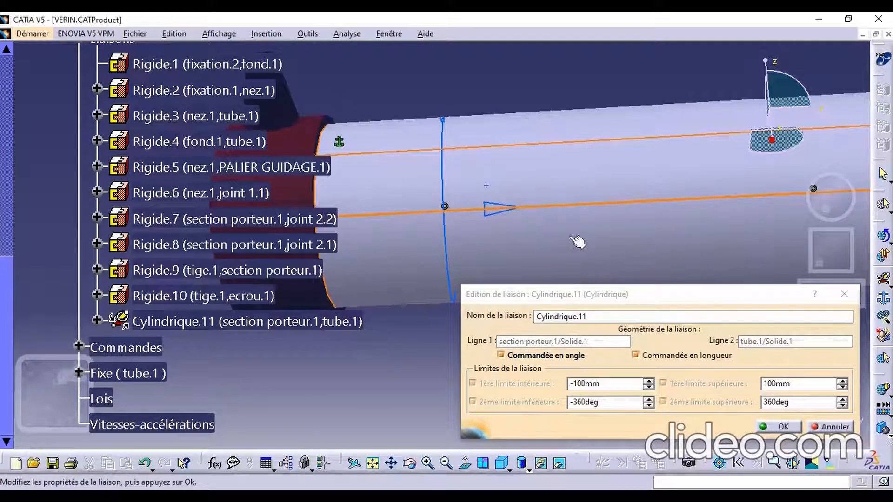
{"action": "middle_click_drag", "start_coordinate": [494, 212], "coordinate": [448, 186]}
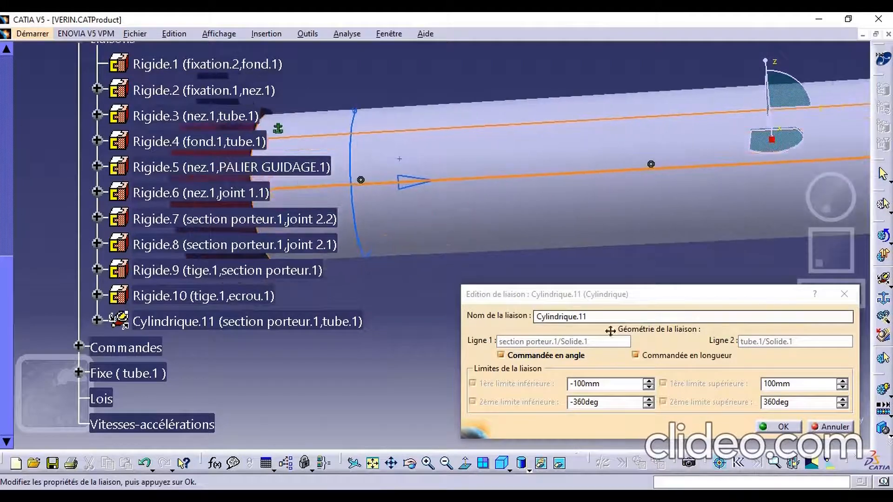
Step: Set the cylindrical joint's length limits to 0 mm lower and 77 mm upper, and apply the changes
{"action": "left_click", "coordinate": [616, 381]}
{"action": "key", "text": "BackSpace"}
{"action": "key", "text": "BackSpace"}
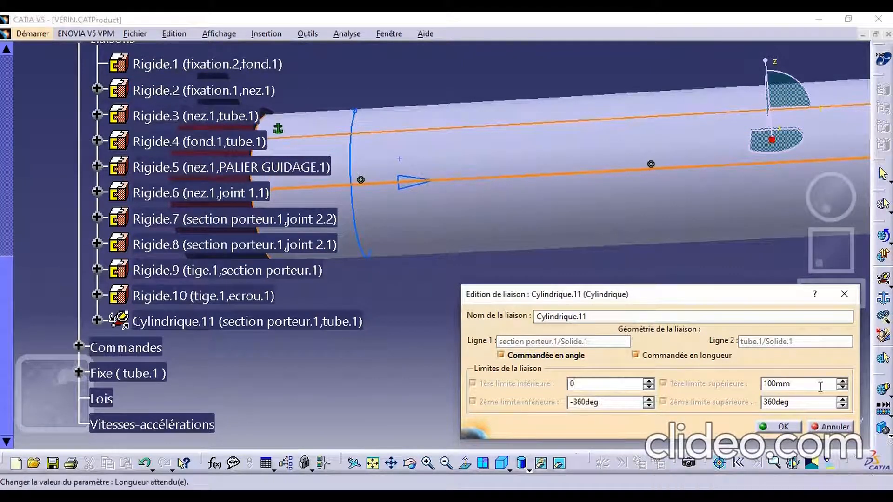
{"action": "key", "text": "BackSpace"}
{"action": "key", "text": "BackSpace"}
{"action": "key", "text": "BackSpace"}
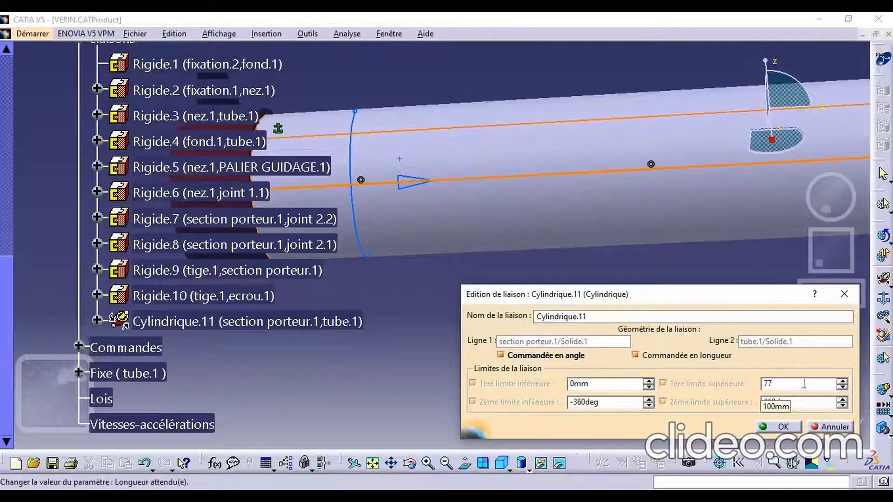
{"action": "left_click", "coordinate": [783, 427]}
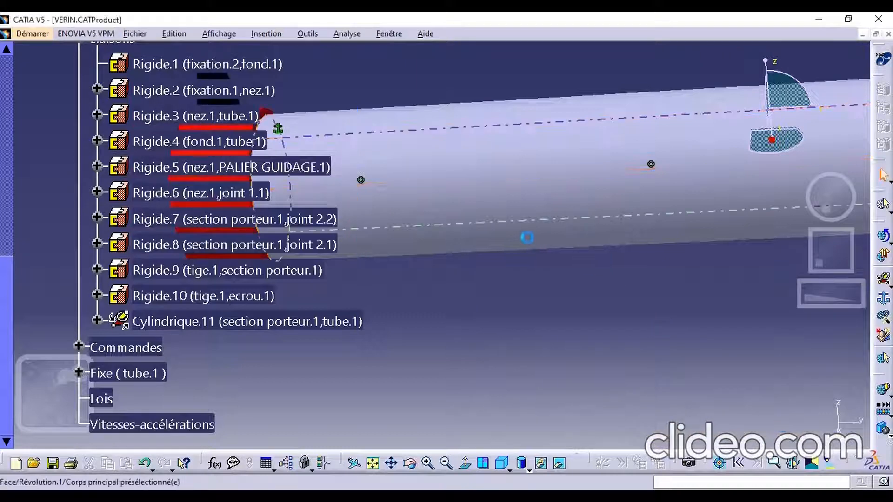
Step: Hide the cylinder tube tube.1 to expose the piston and rod
{"action": "middle_click_drag", "start_coordinate": [528, 239], "coordinate": [577, 344]}
{"action": "middle_click_drag", "start_coordinate": [606, 269], "coordinate": [551, 304]}
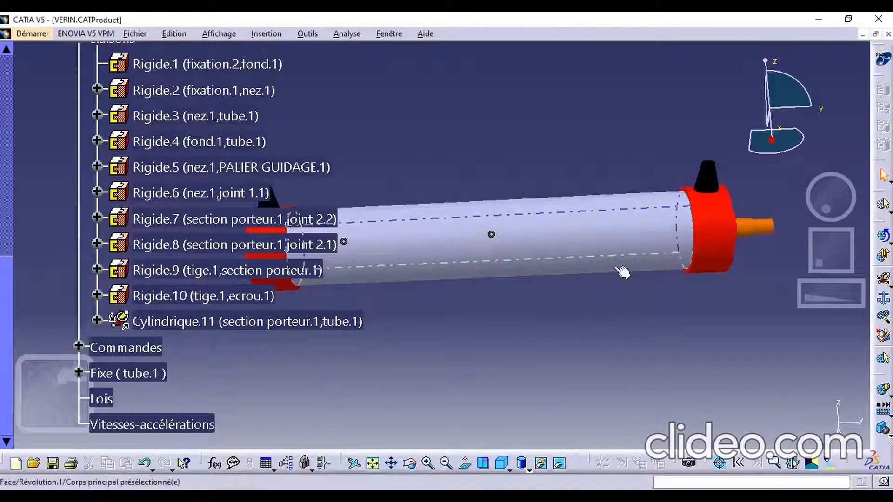
{"action": "right_click", "coordinate": [563, 251]}
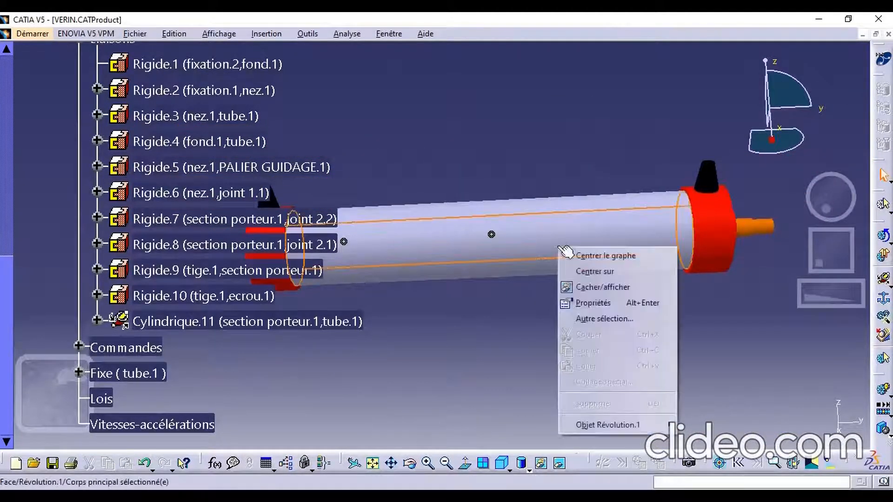
{"action": "left_click", "coordinate": [610, 289]}
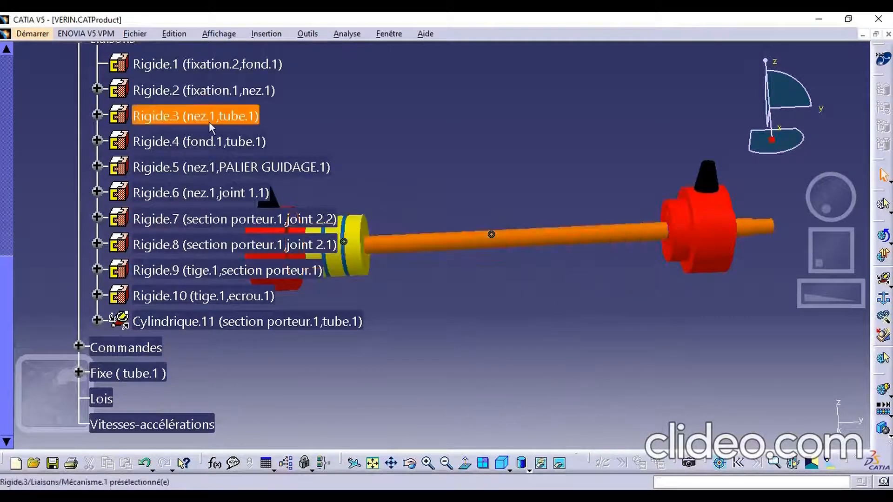
Step: Open the kinematic simulation of Mécanisme.1 with its extended options shown and the cylinder kept in view
{"action": "scroll", "coordinate": [208, 122], "scroll_direction": "up", "scroll_amount": 5}
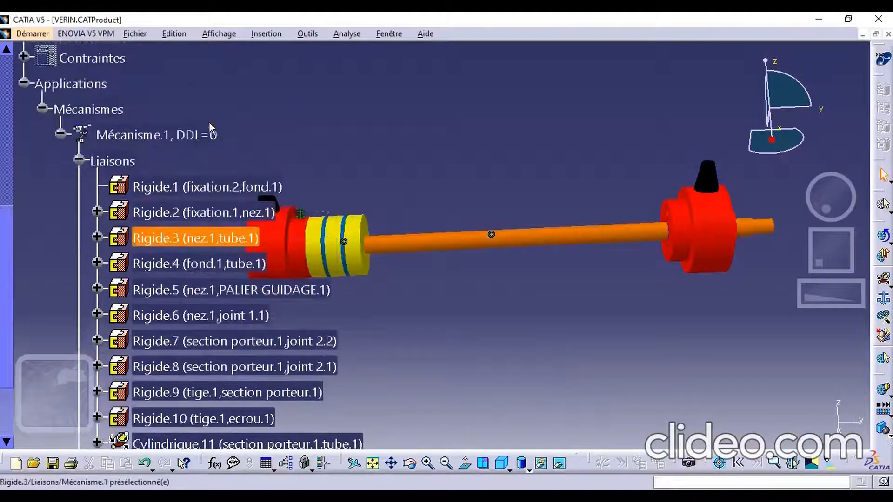
{"action": "double_click", "coordinate": [152, 136]}
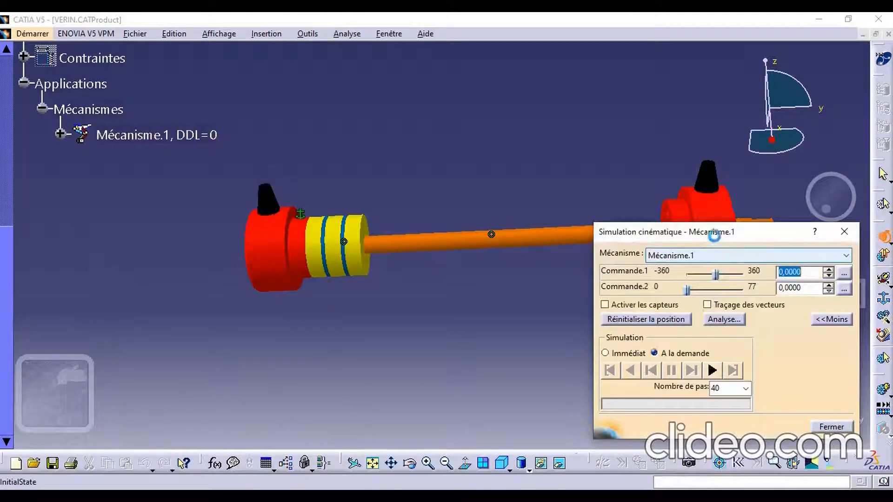
{"action": "middle_click_drag", "start_coordinate": [479, 241], "coordinate": [341, 182]}
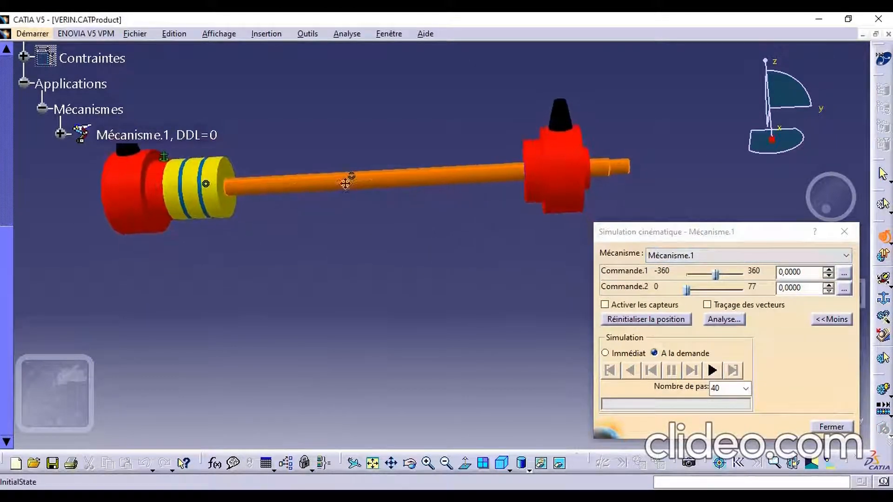
{"action": "left_click", "coordinate": [834, 321]}
{"action": "left_click_drag", "start_coordinate": [744, 319], "coordinate": [700, 263]}
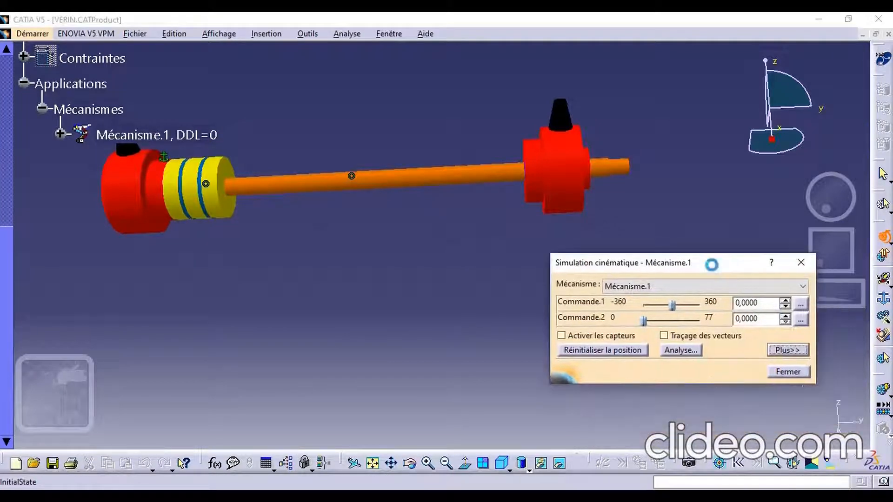
{"action": "left_click", "coordinate": [786, 350]}
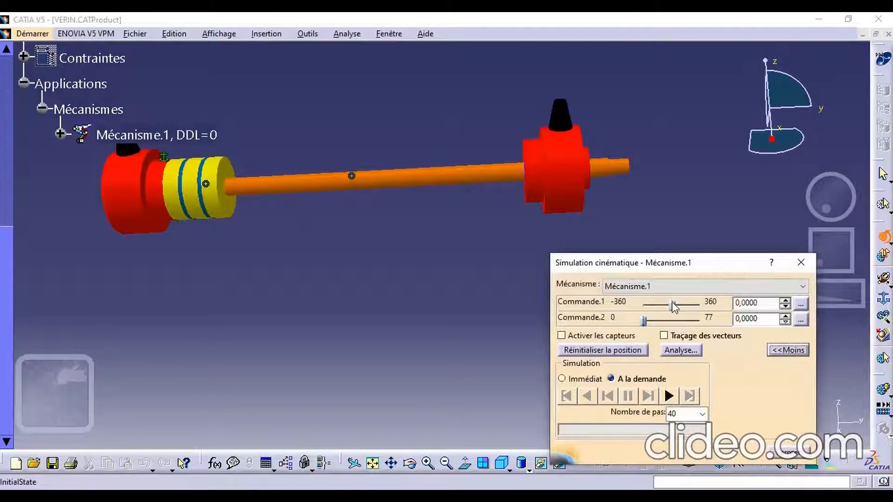
Step: Switch the simulation to immediate mode and drive Commande.1 to 338.4 degrees
{"action": "left_click", "coordinate": [562, 379]}
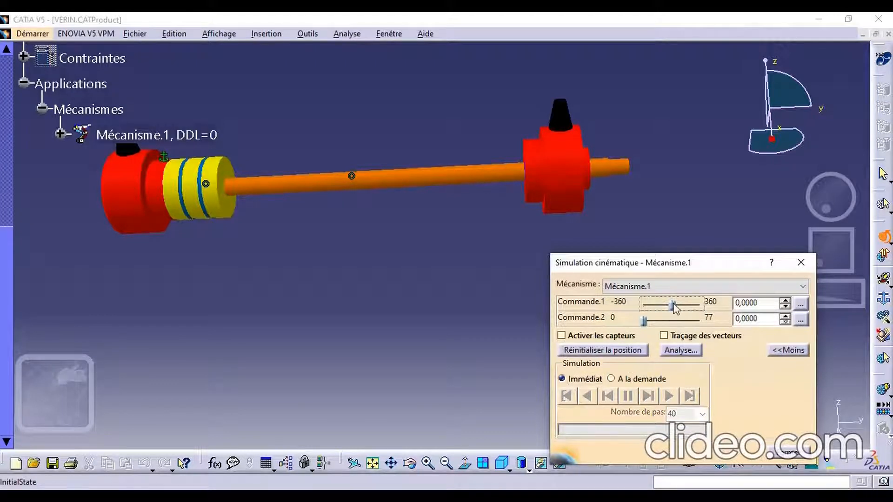
{"action": "left_click_drag", "start_coordinate": [673, 305], "coordinate": [699, 307]}
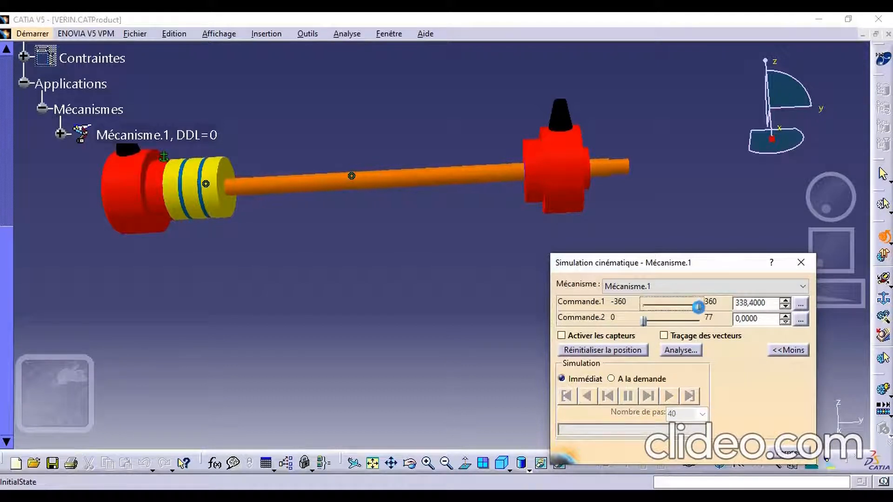
{"action": "mouse_move", "coordinate": [645, 320]}
{"action": "left_mouse_down"}
{"action": "mouse_move", "coordinate": [702, 320]}
{"action": "mouse_move", "coordinate": [634, 321]}
{"action": "left_mouse_up"}
Step: Set Commande.2's spinner increment to 10 and drive the command to 77 mm to extend the rod
{"action": "left_click", "coordinate": [801, 320]}
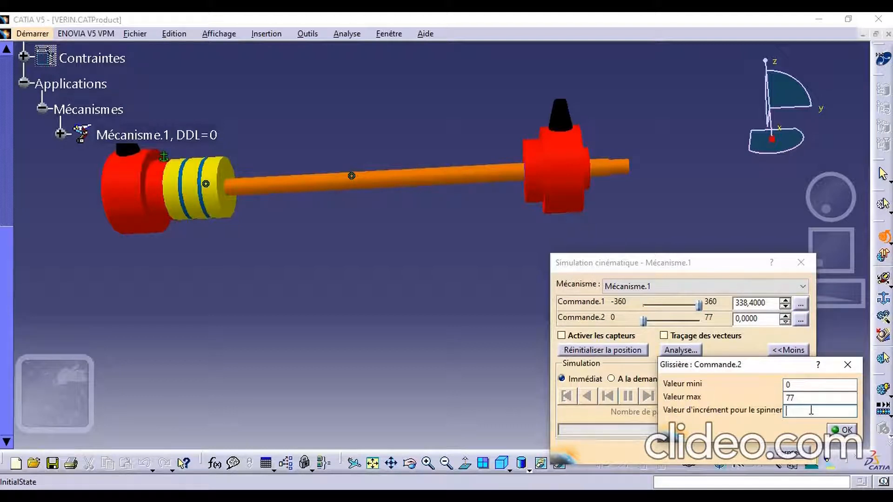
{"action": "left_click", "coordinate": [842, 430]}
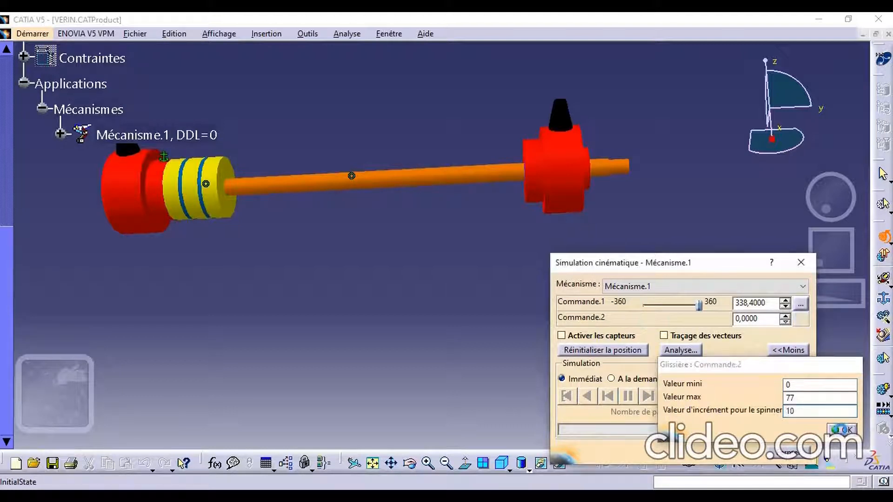
{"action": "mouse_move", "coordinate": [644, 321]}
{"action": "left_mouse_down"}
{"action": "mouse_move", "coordinate": [702, 320]}
{"action": "mouse_move", "coordinate": [638, 320]}
{"action": "left_mouse_up"}
{"action": "middle_click_drag", "start_coordinate": [351, 207], "coordinate": [339, 248]}
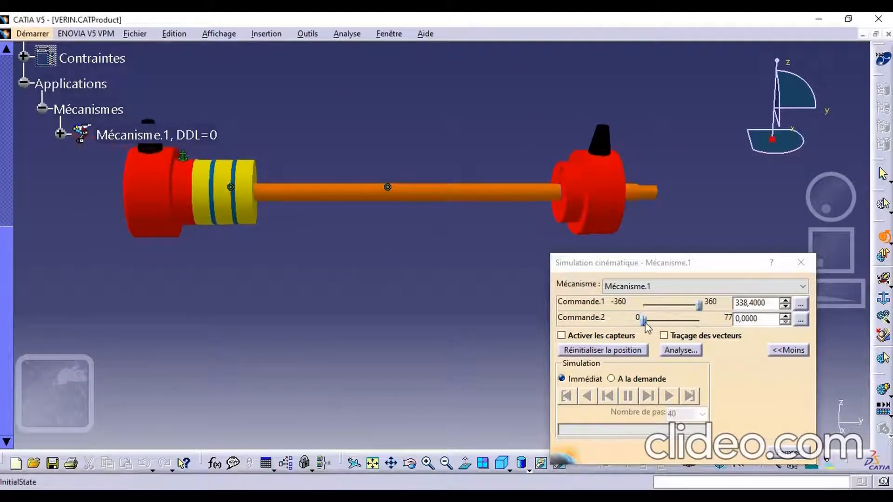
{"action": "left_click_drag", "start_coordinate": [645, 324], "coordinate": [706, 321]}
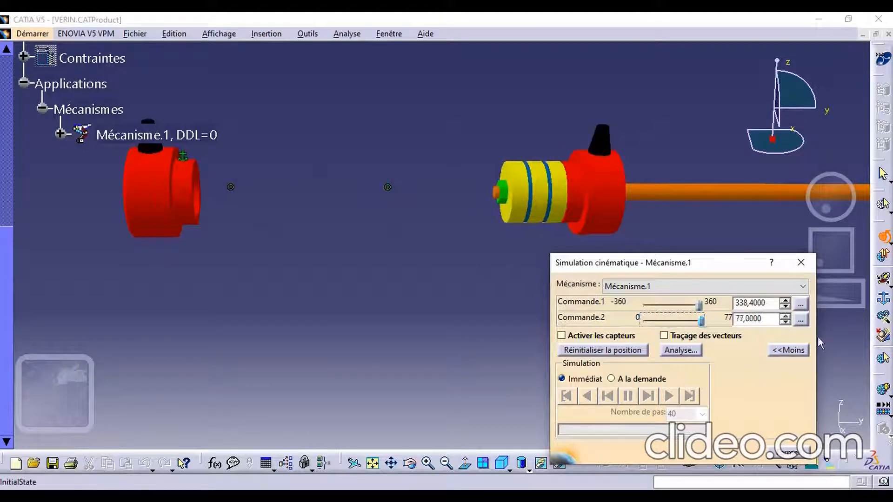
Step: Set Commande.1's spinner increment to 10, then drive it to 360 degrees and return Commande.2 to 0
{"action": "left_click", "coordinate": [801, 304]}
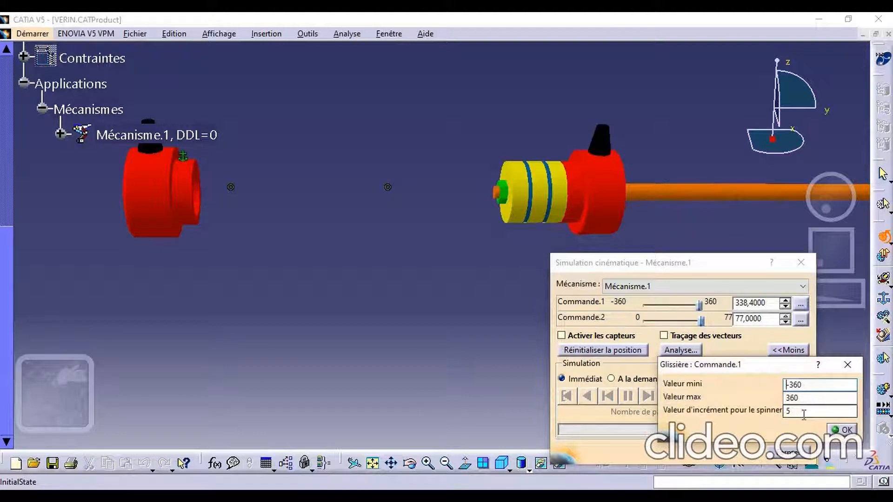
{"action": "key", "text": "BackSpace"}
{"action": "type", "text": "10"}
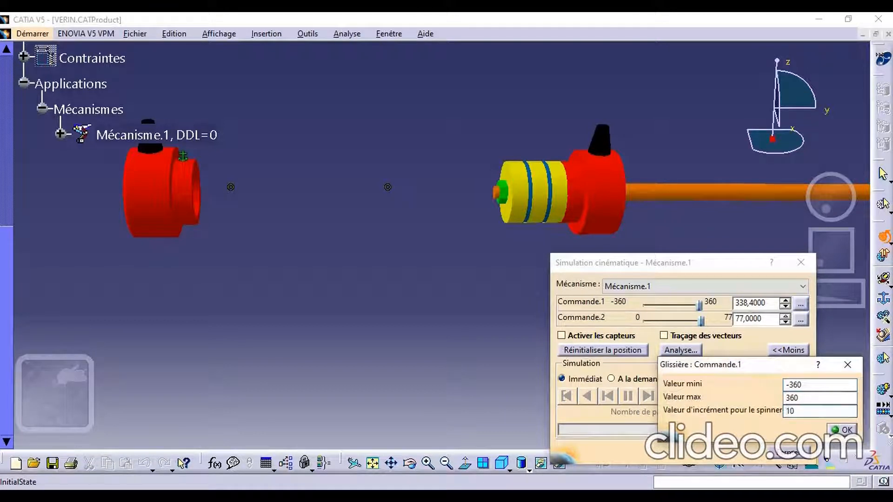
{"action": "key", "text": "Return"}
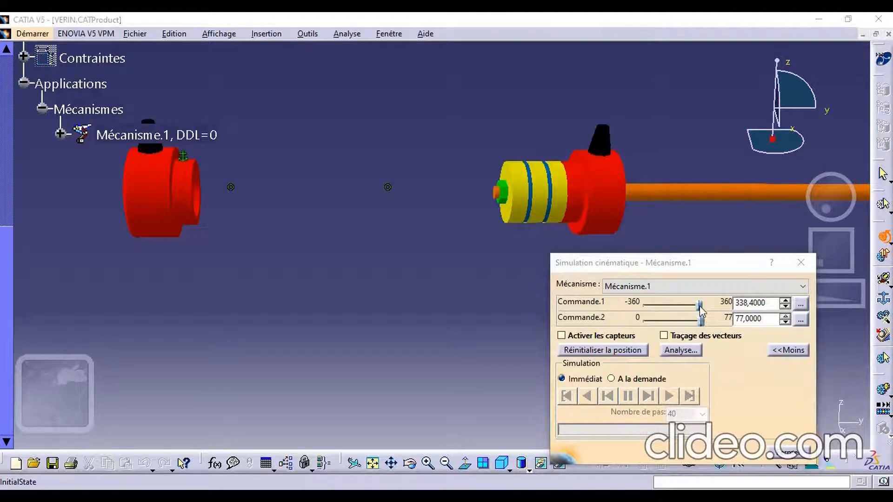
{"action": "left_click_drag", "start_coordinate": [700, 305], "coordinate": [644, 321]}
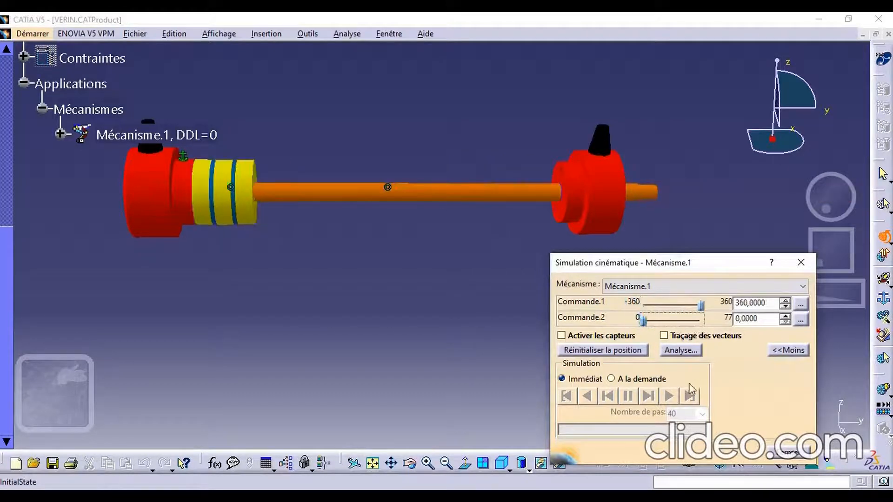
Step: Switch the simulation to on-demand mode, set Commande.2 to 77 mm and play the rod's extension forward in 40 steps
{"action": "left_click", "coordinate": [611, 378]}
{"action": "left_click_drag", "start_coordinate": [643, 321], "coordinate": [703, 321]}
{"action": "left_click", "coordinate": [669, 397]}
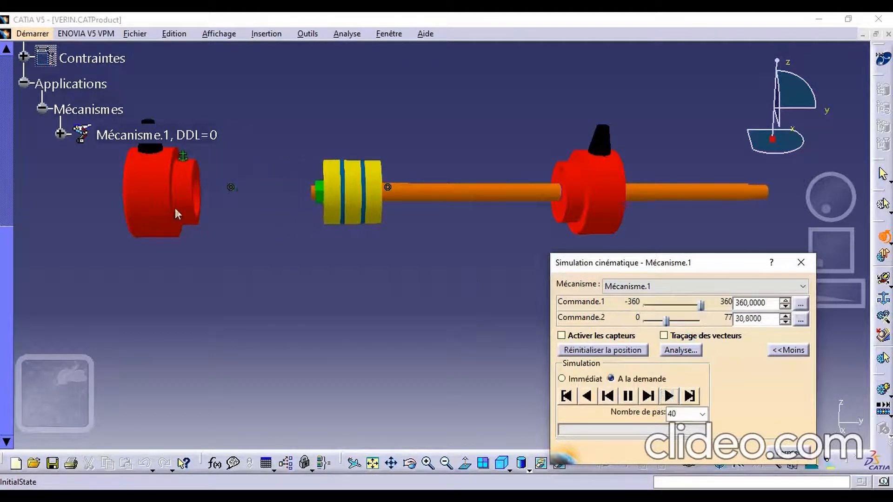
Step: Play the on-demand simulation backward to retract the piston and rod toward the red end cap fond.1
{"action": "middle_click_drag", "start_coordinate": [185, 229], "coordinate": [287, 263]}
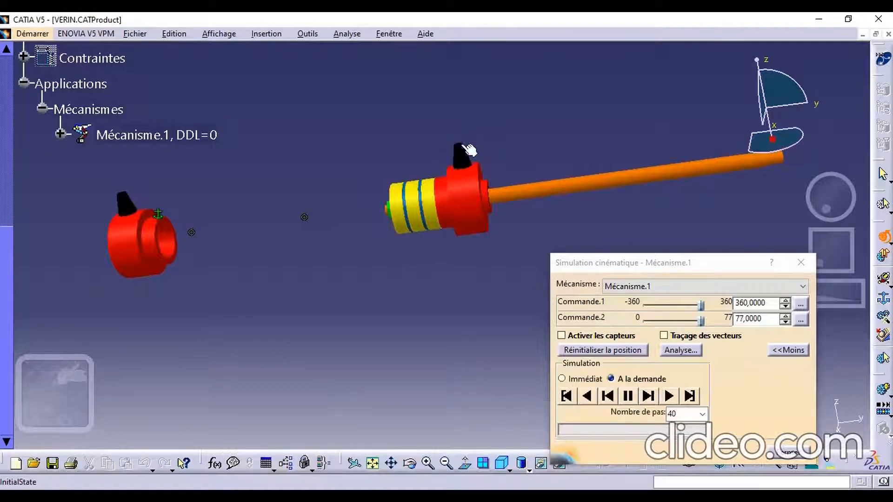
{"action": "left_click", "coordinate": [468, 159]}
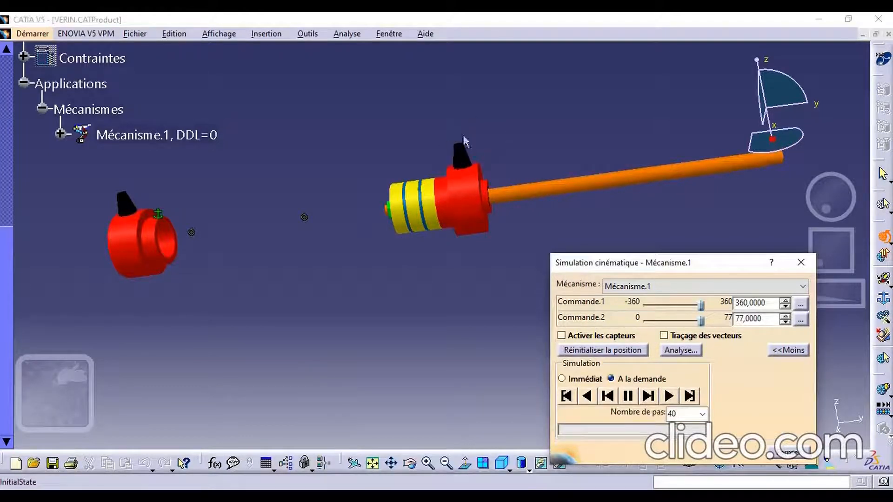
{"action": "left_click", "coordinate": [587, 397]}
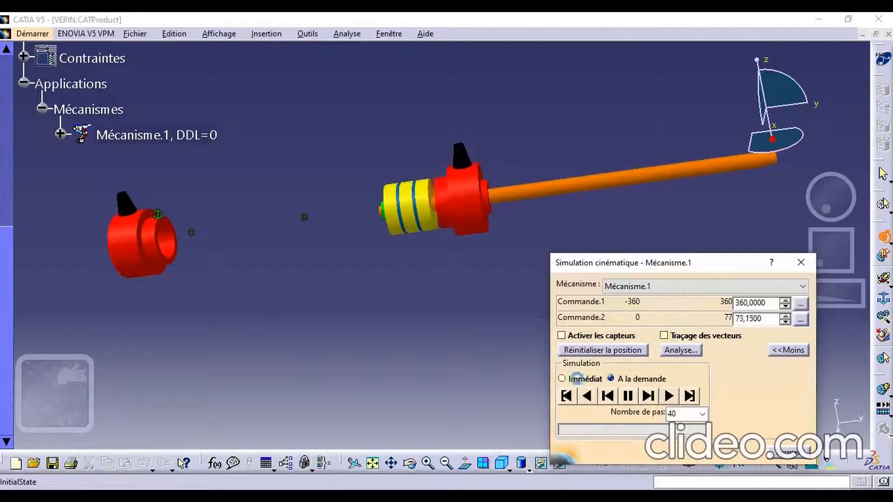
{"action": "left_click", "coordinate": [222, 255]}
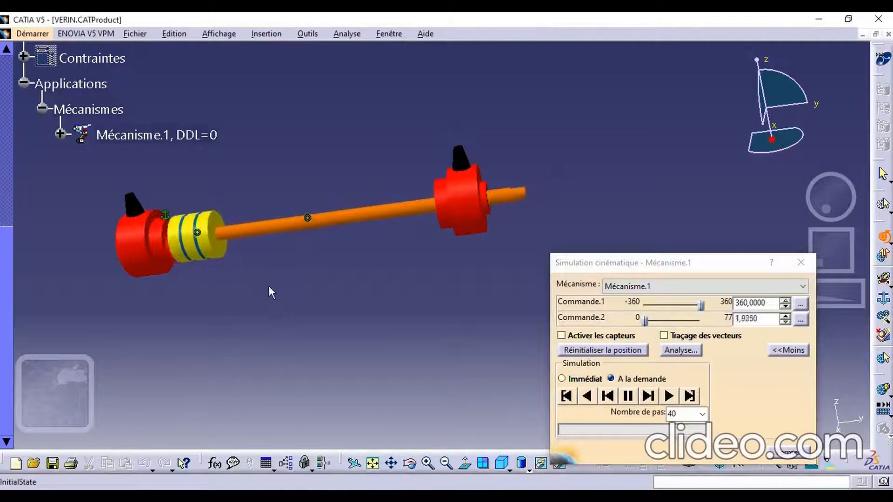
Step: Play the on-demand simulation forward and backward once more with the tube hidden to watch the piston's stroke
{"action": "left_click", "coordinate": [668, 396]}
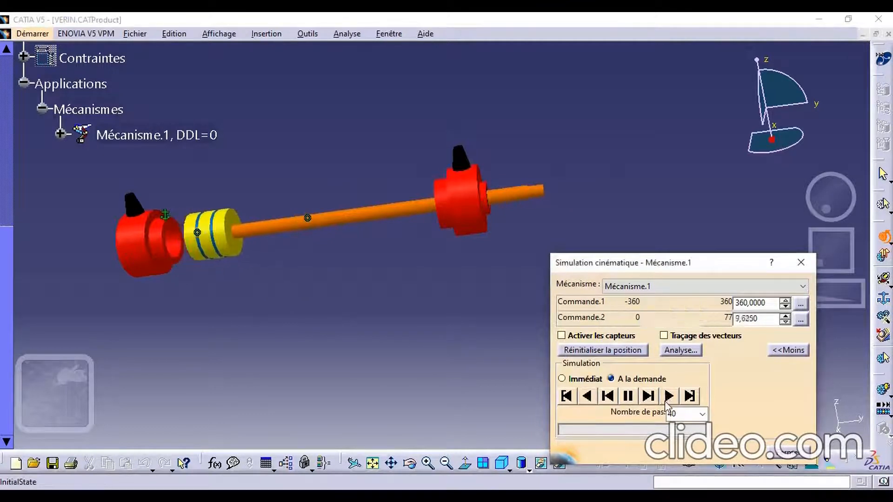
{"action": "left_click", "coordinate": [588, 397]}
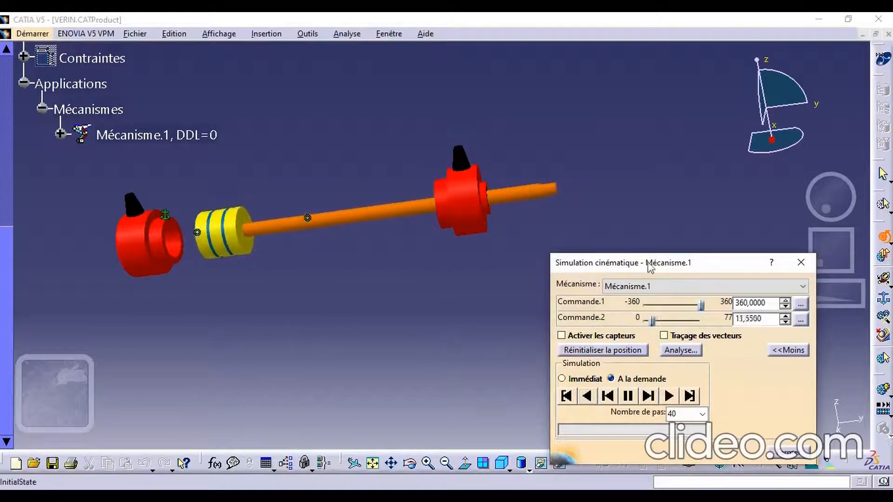
{"action": "left_click_drag", "start_coordinate": [598, 363], "coordinate": [610, 296]}
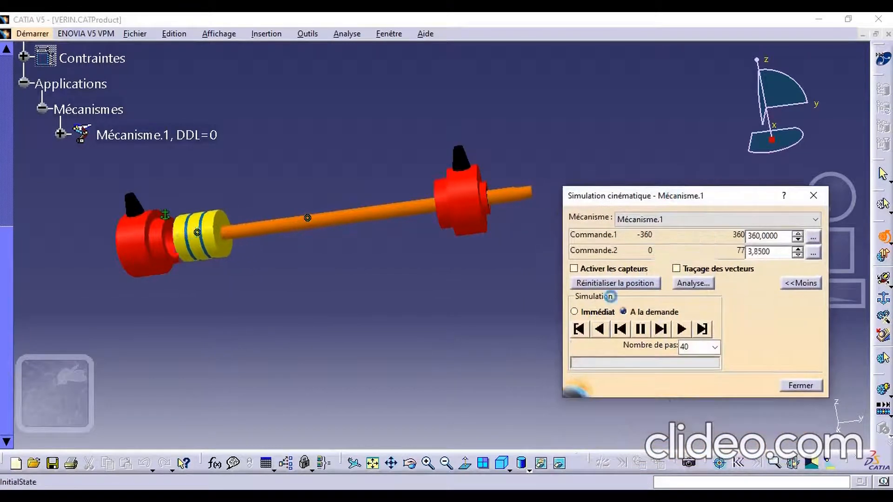
Step: Restore the hidden cylinder tube to the visible space so the complete assembly is displayed
{"action": "left_click", "coordinate": [558, 465]}
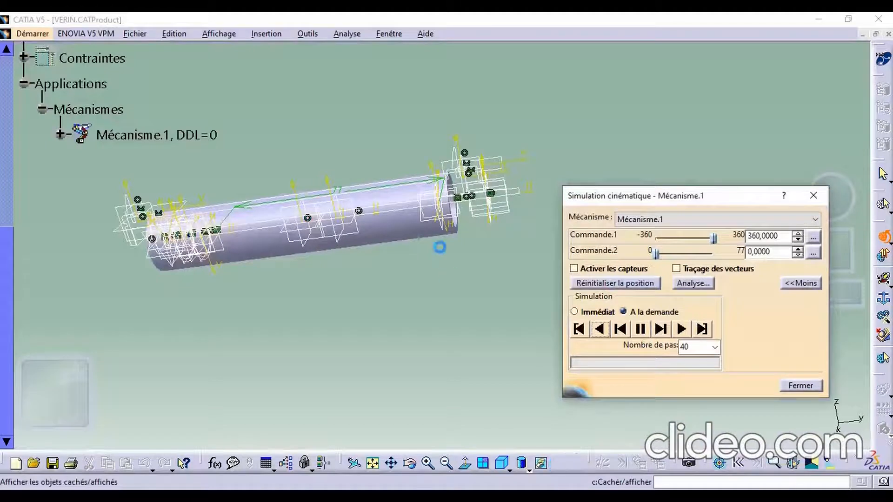
{"action": "right_click", "coordinate": [386, 233]}
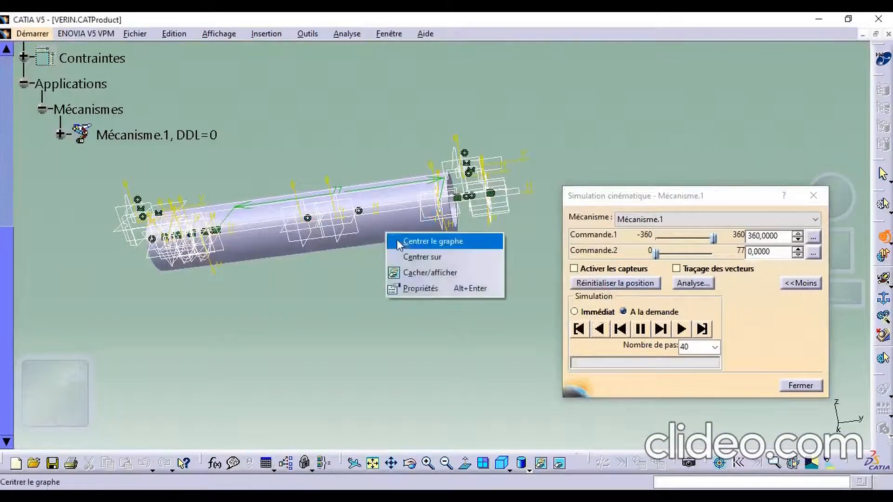
{"action": "left_click", "coordinate": [446, 271]}
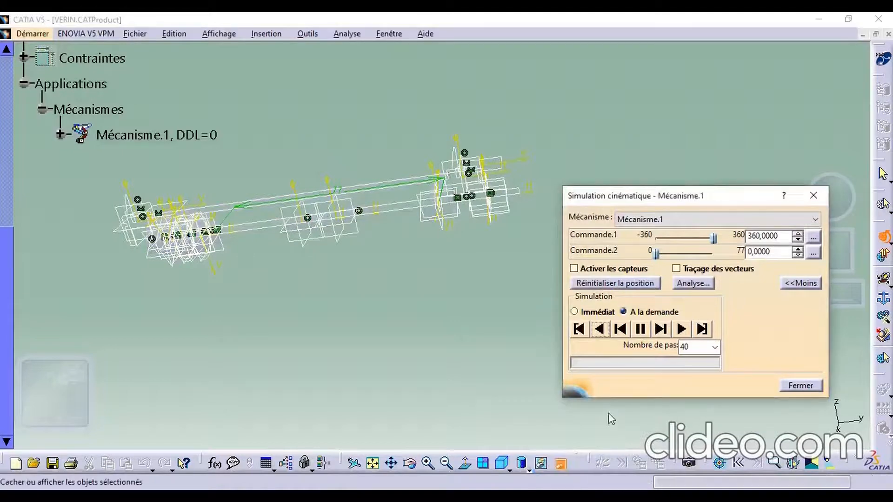
{"action": "left_click", "coordinate": [559, 464]}
{"action": "middle_click_drag", "start_coordinate": [446, 233], "coordinate": [417, 233]}
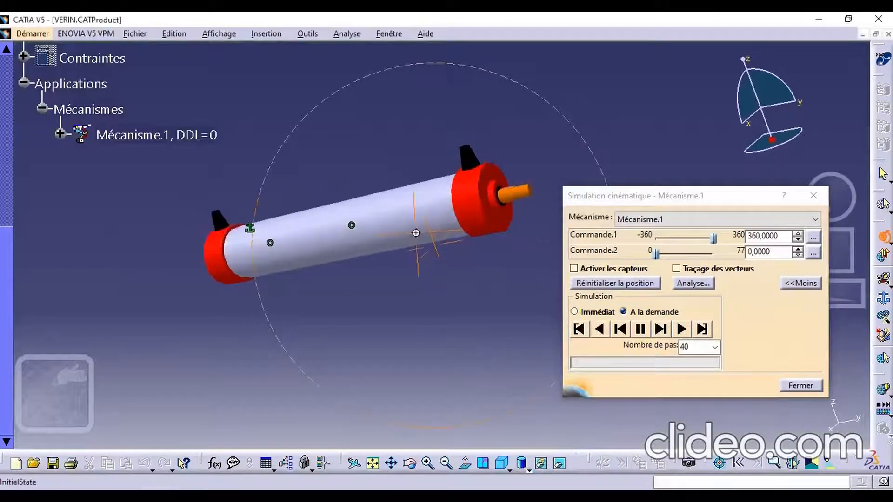
Step: Play the rod's extension and retraction with the tube shown, keeping the whole cylinder and extended rod in view
{"action": "left_click", "coordinate": [681, 329]}
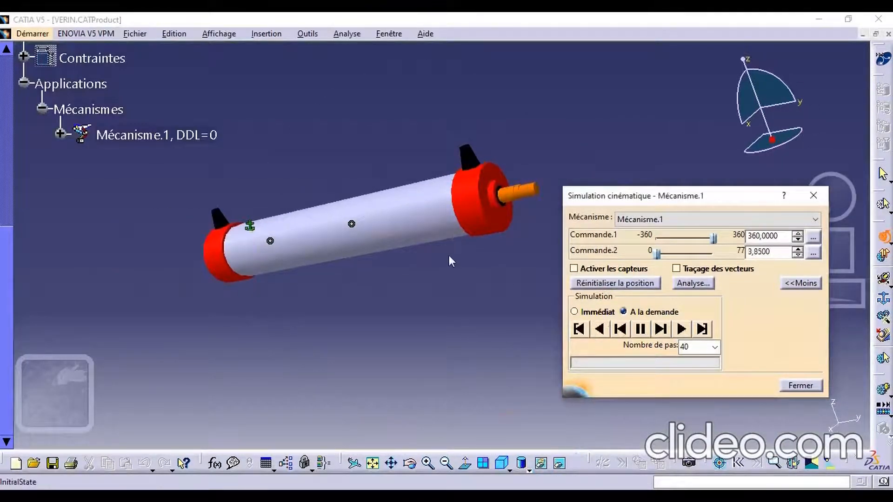
{"action": "middle_click_drag", "start_coordinate": [391, 271], "coordinate": [330, 293]}
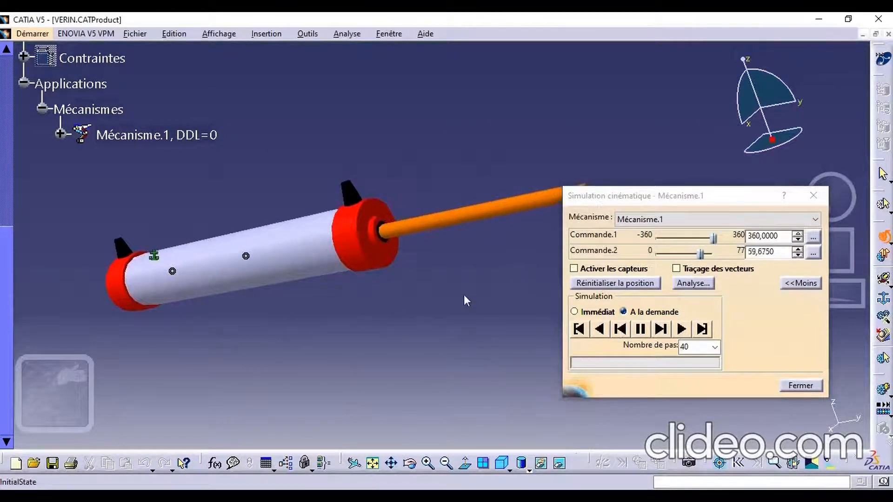
{"action": "middle_click_drag", "start_coordinate": [464, 294], "coordinate": [442, 247]}
{"action": "left_click", "coordinate": [599, 330]}
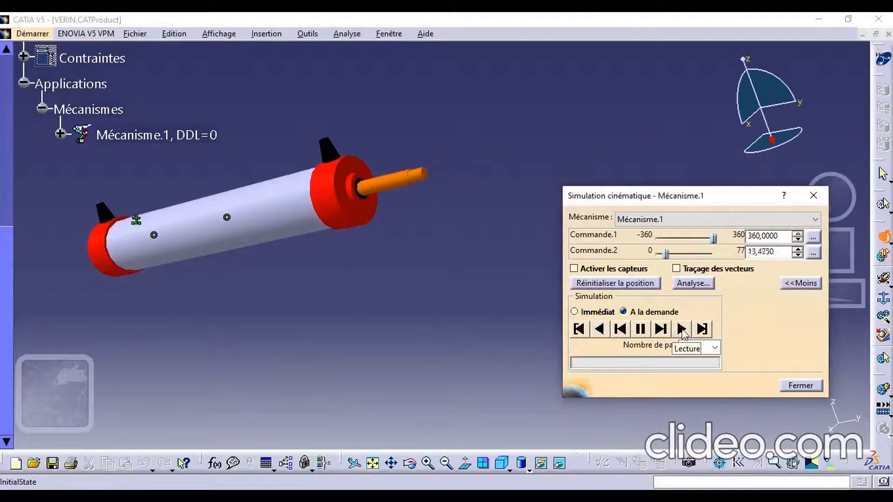
Step: Replay the on-demand simulation forward and backward two more times to check the complete cylinder's rod movement
{"action": "left_click", "coordinate": [682, 329]}
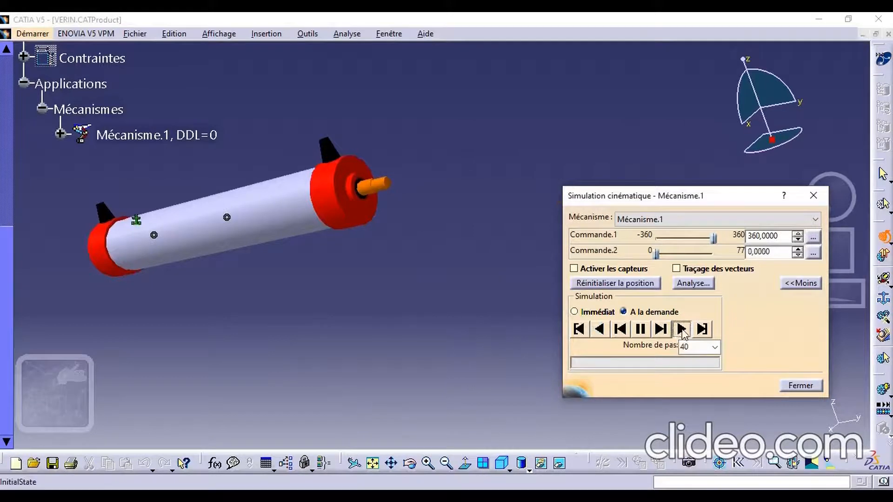
{"action": "left_click", "coordinate": [604, 329]}
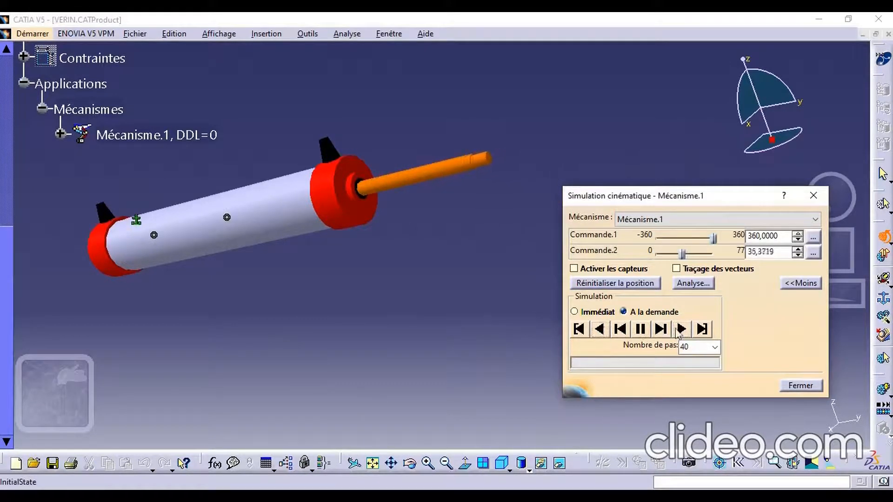
{"action": "left_click", "coordinate": [681, 329]}
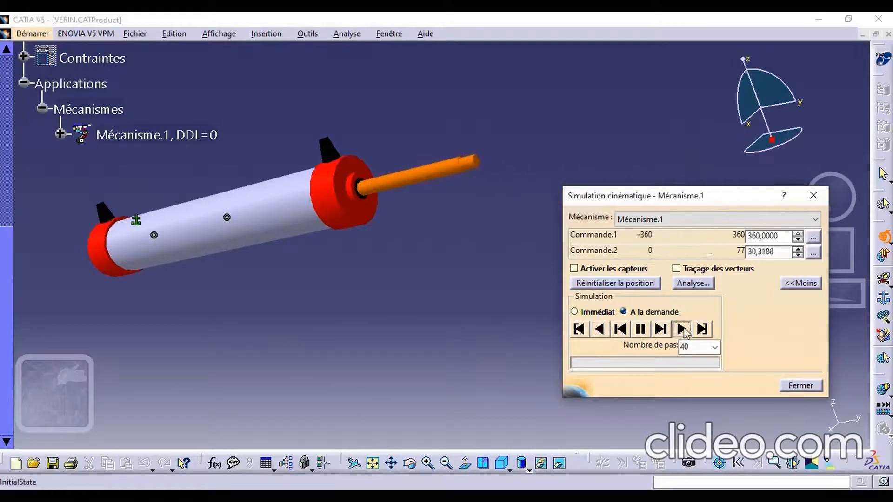
{"action": "left_click", "coordinate": [599, 330]}
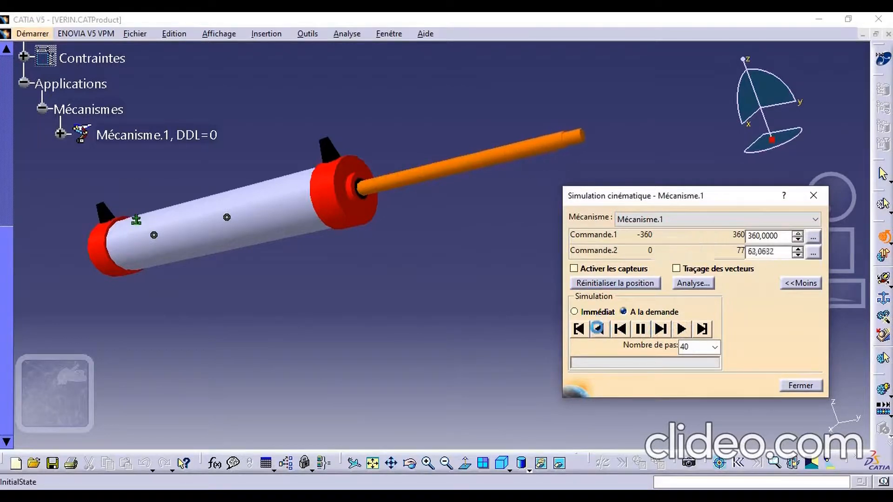